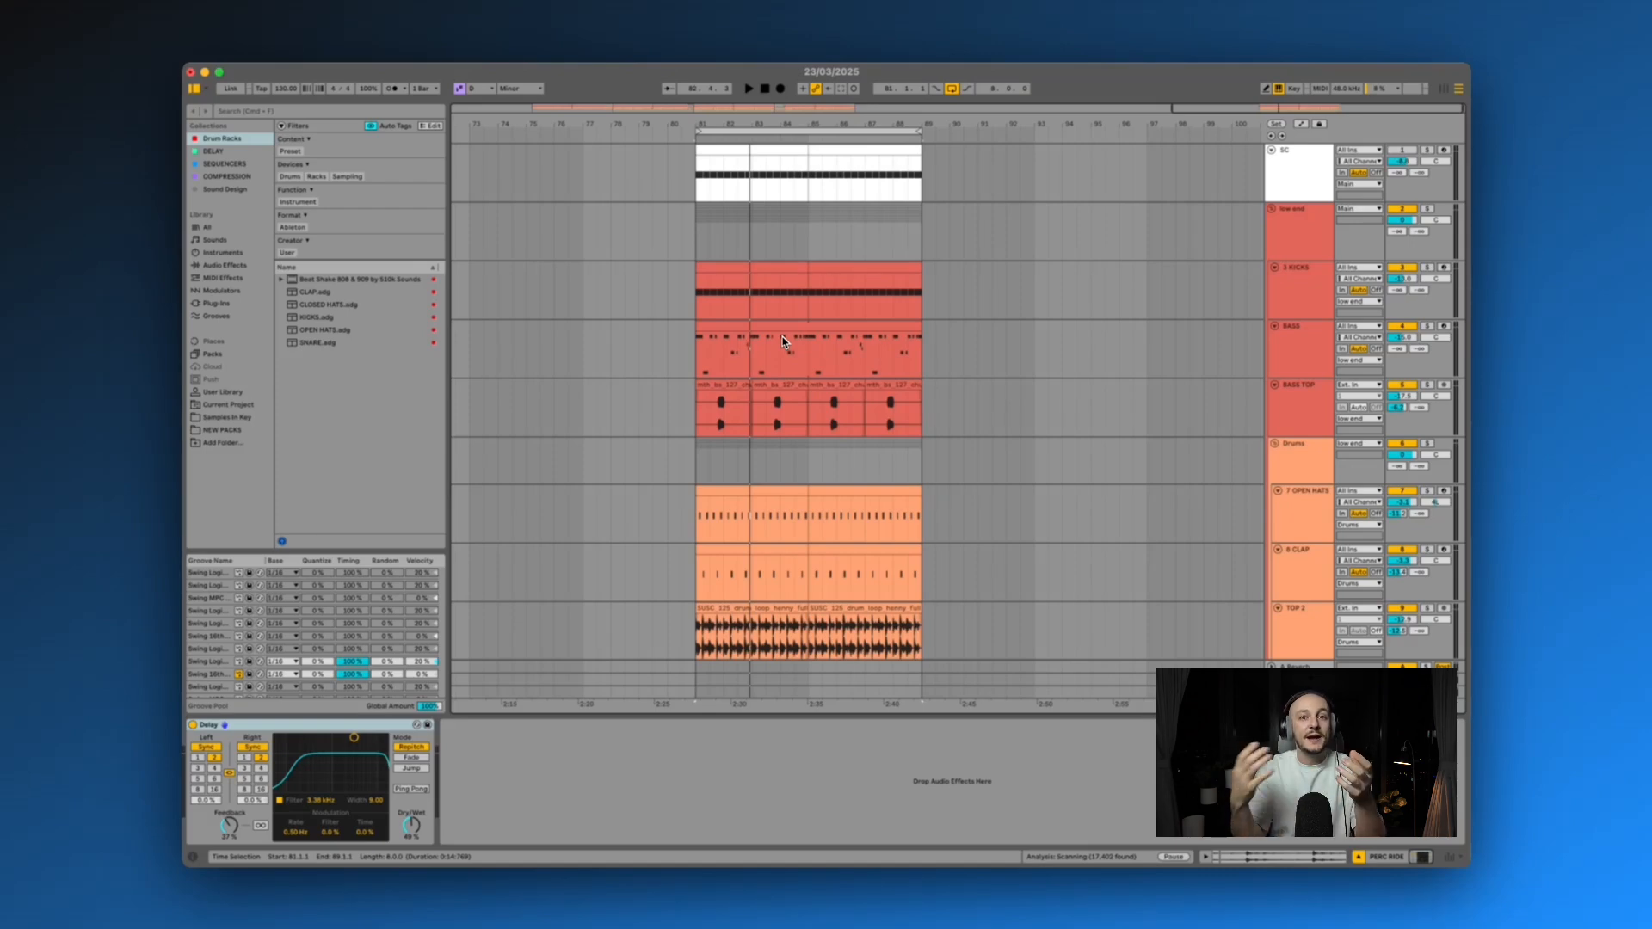
# Step: Play back the eight-bar loop that starts at bar 81
pyautogui.click(842, 385)
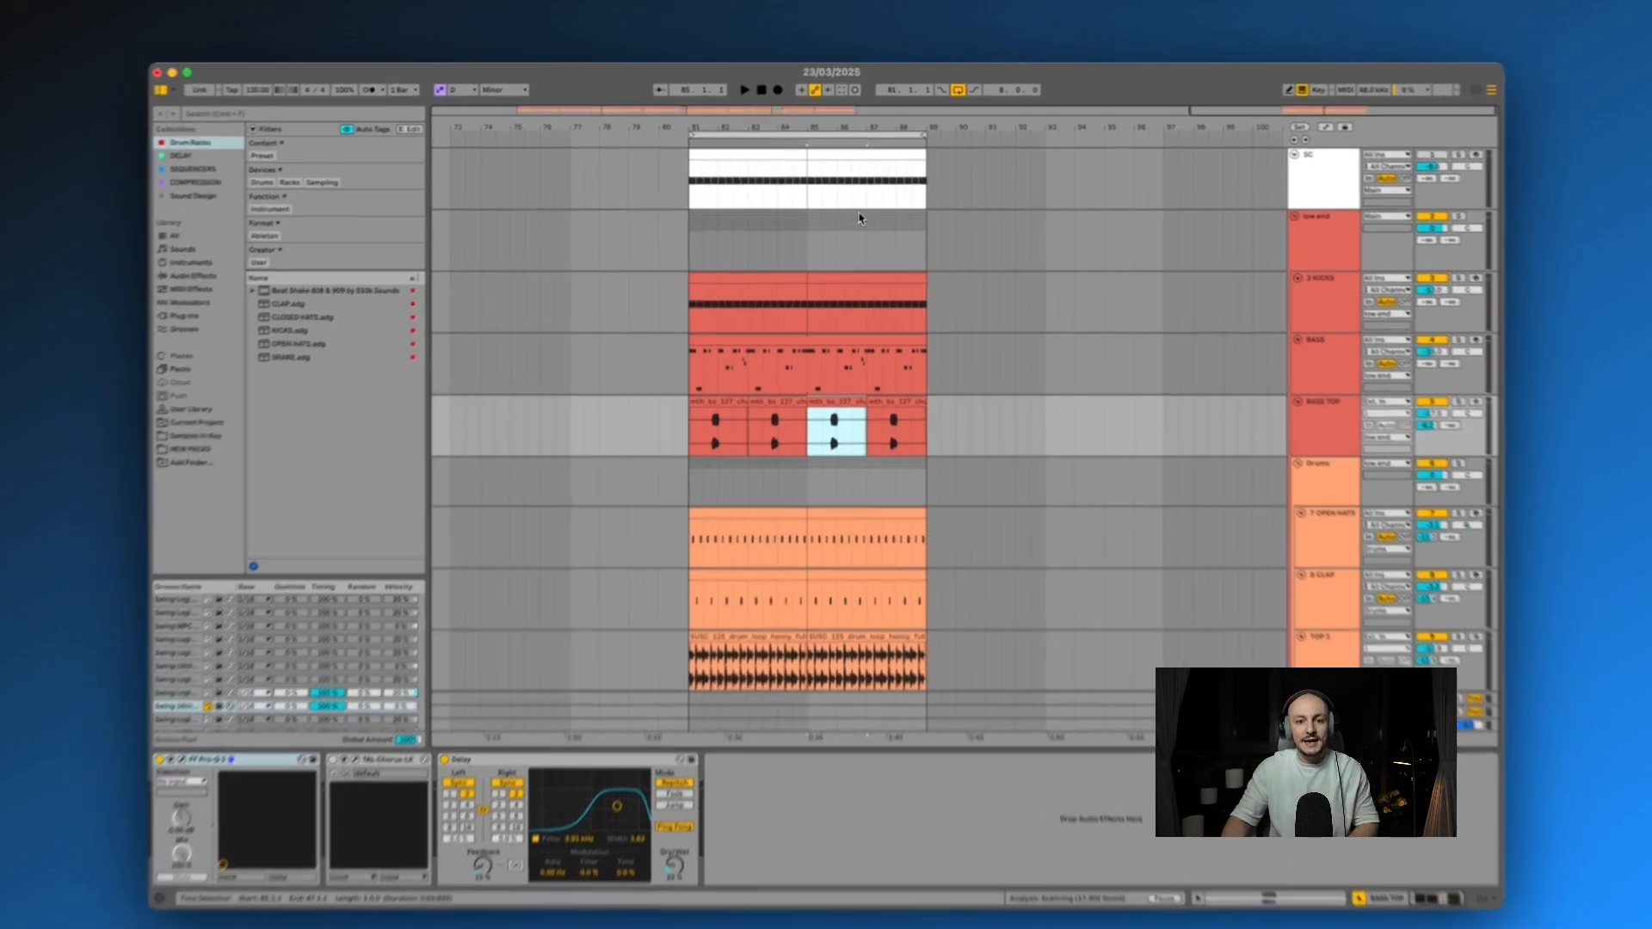
pyautogui.click(849, 220)
pyautogui.click(709, 229)
pyautogui.press('space')
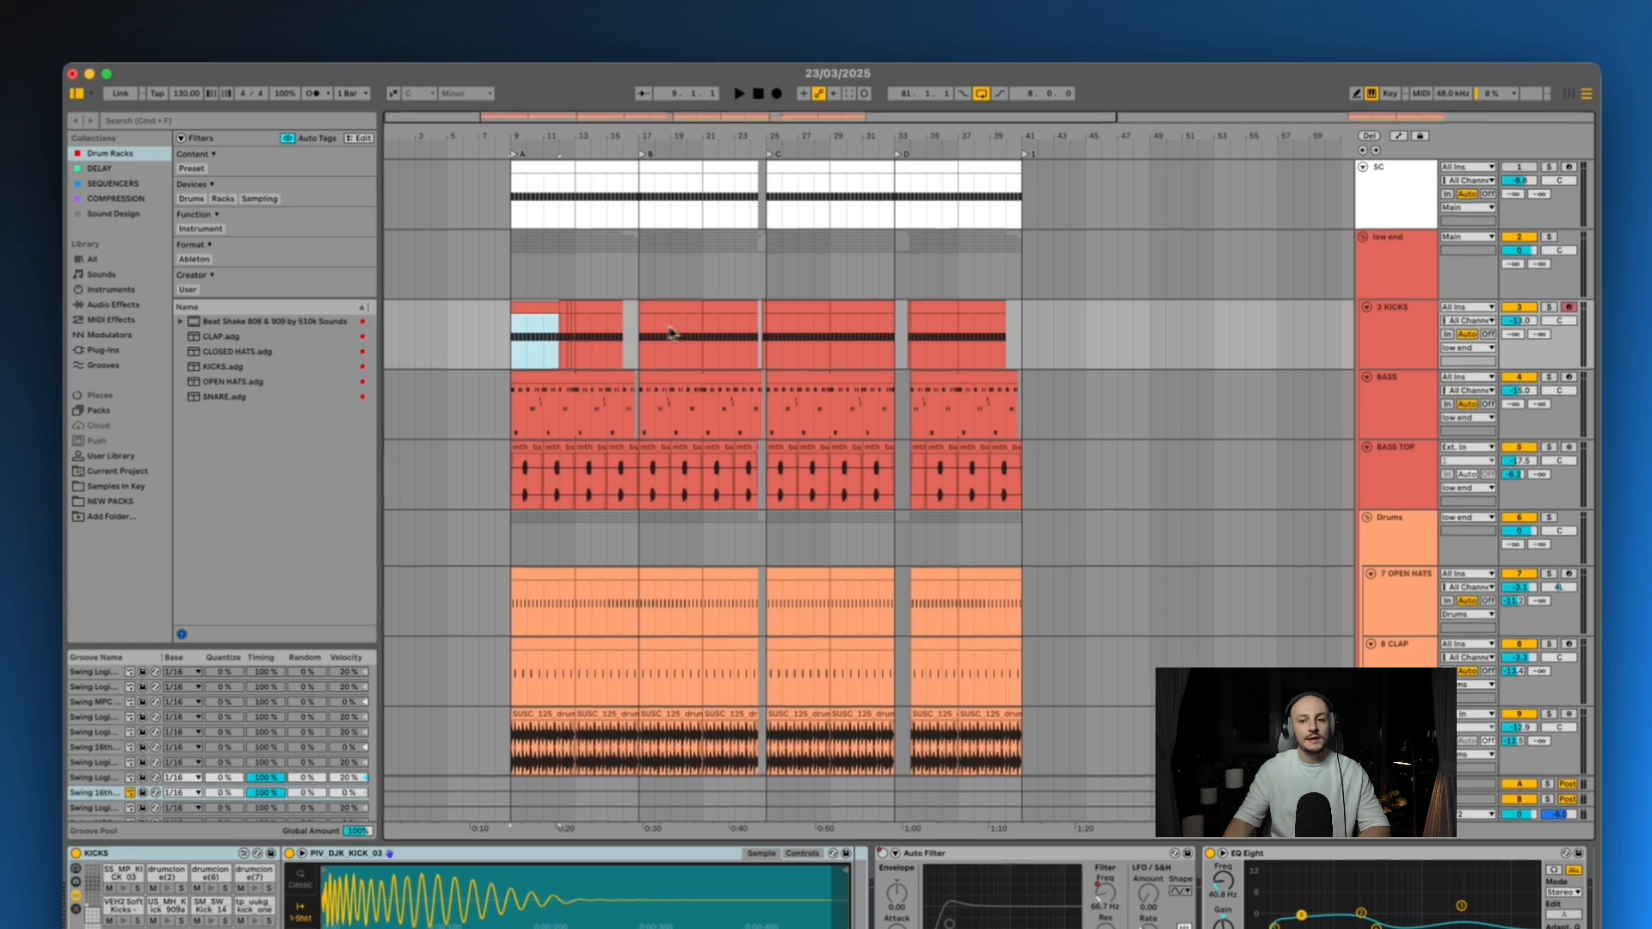
# Step: Play the arranged version of the track from the start of section A at bar 9
pyautogui.hscroll(6, 809, 360)
pyautogui.hscroll(-6, 800, 358)
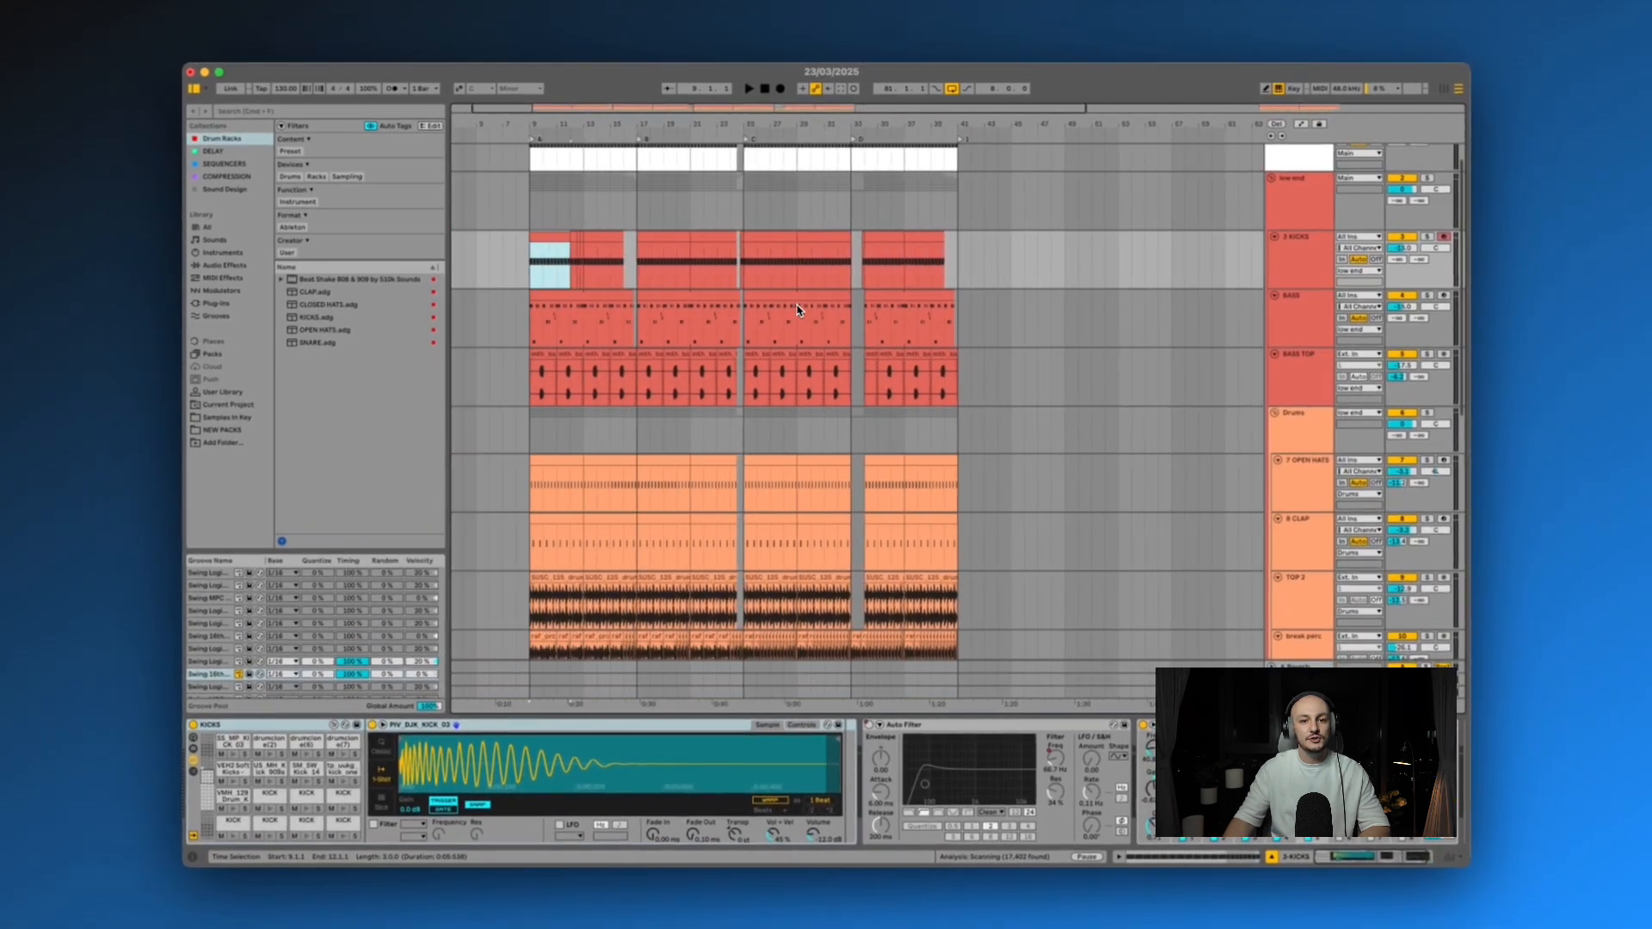
pyautogui.hscroll(-2, 797, 309)
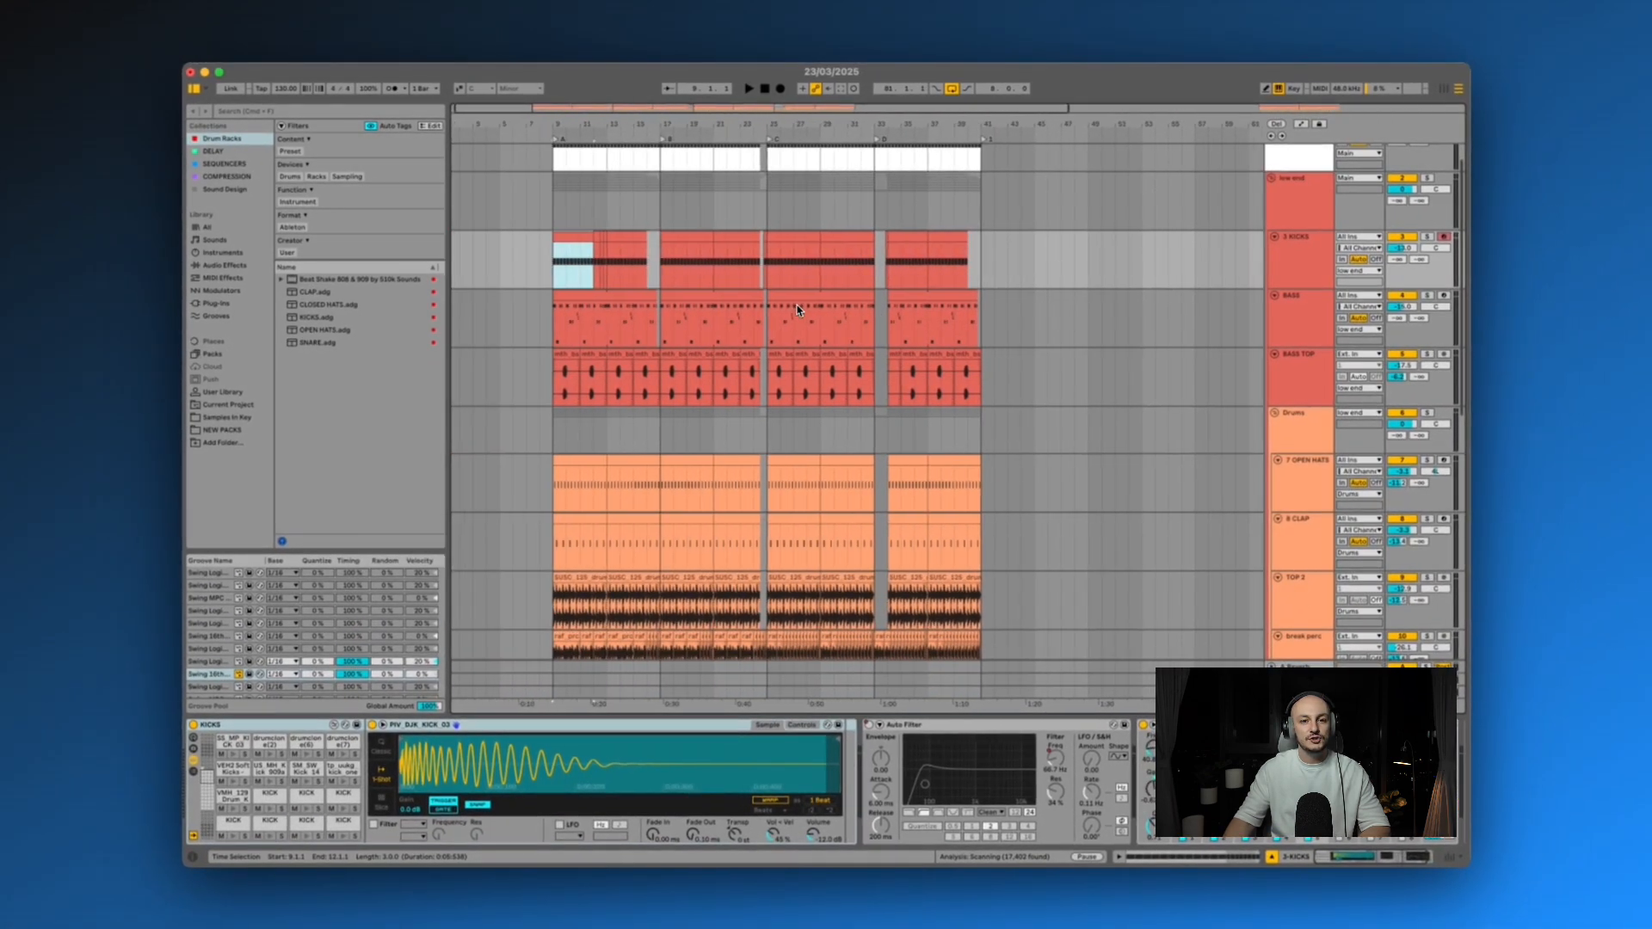
pyautogui.scroll(2, 794, 310)
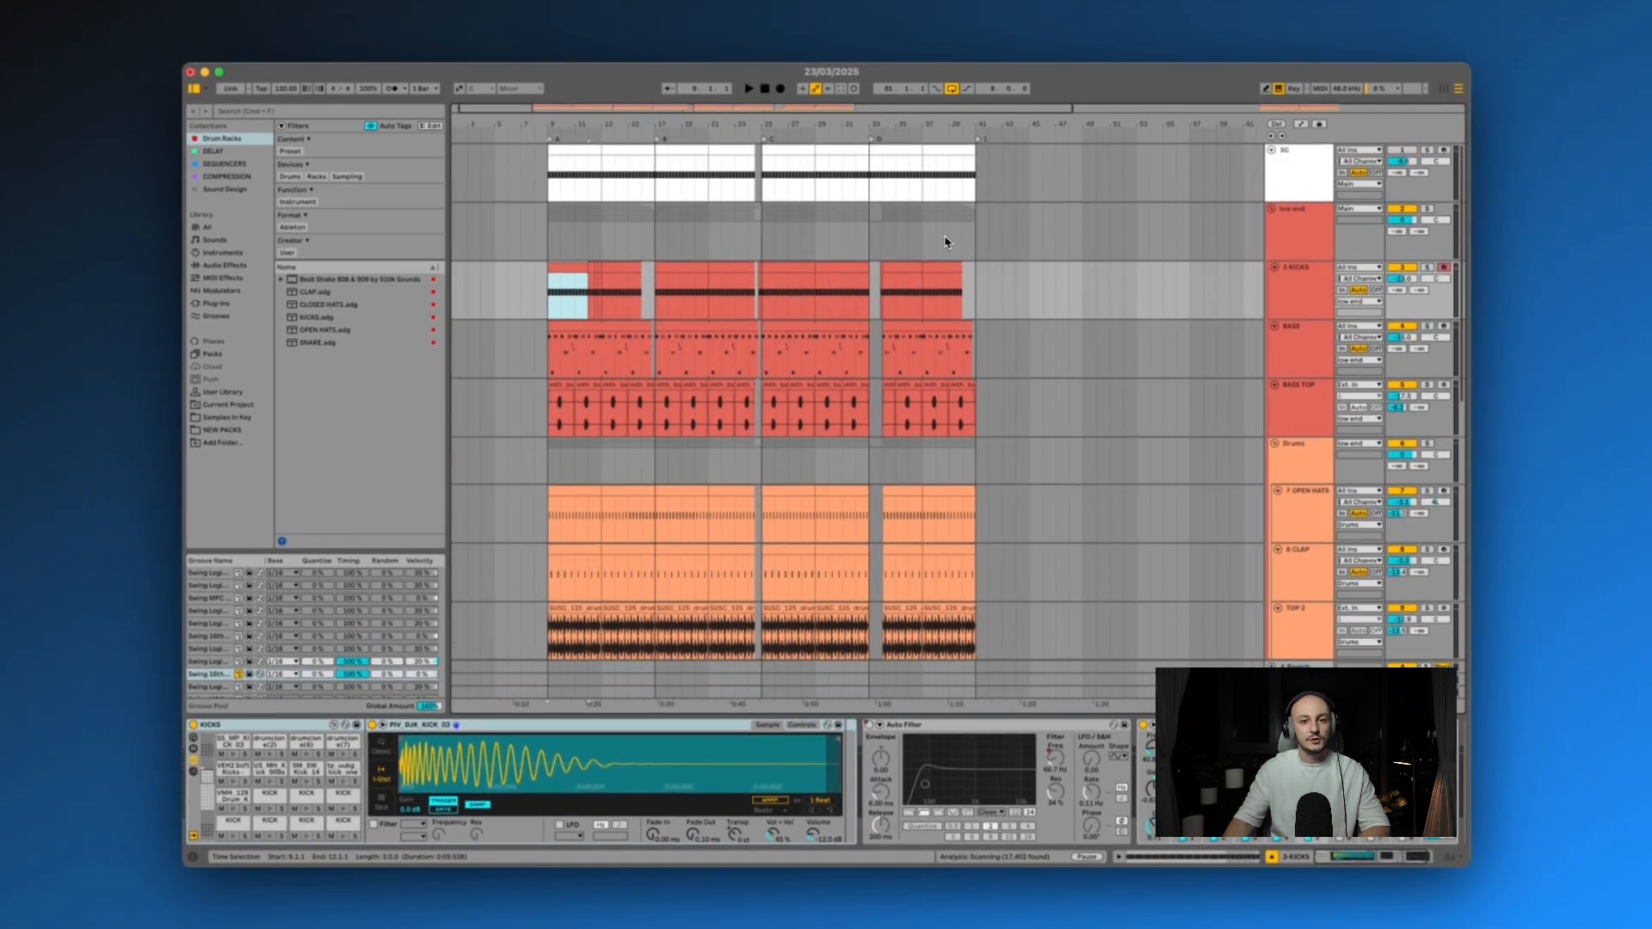
pyautogui.press('space')
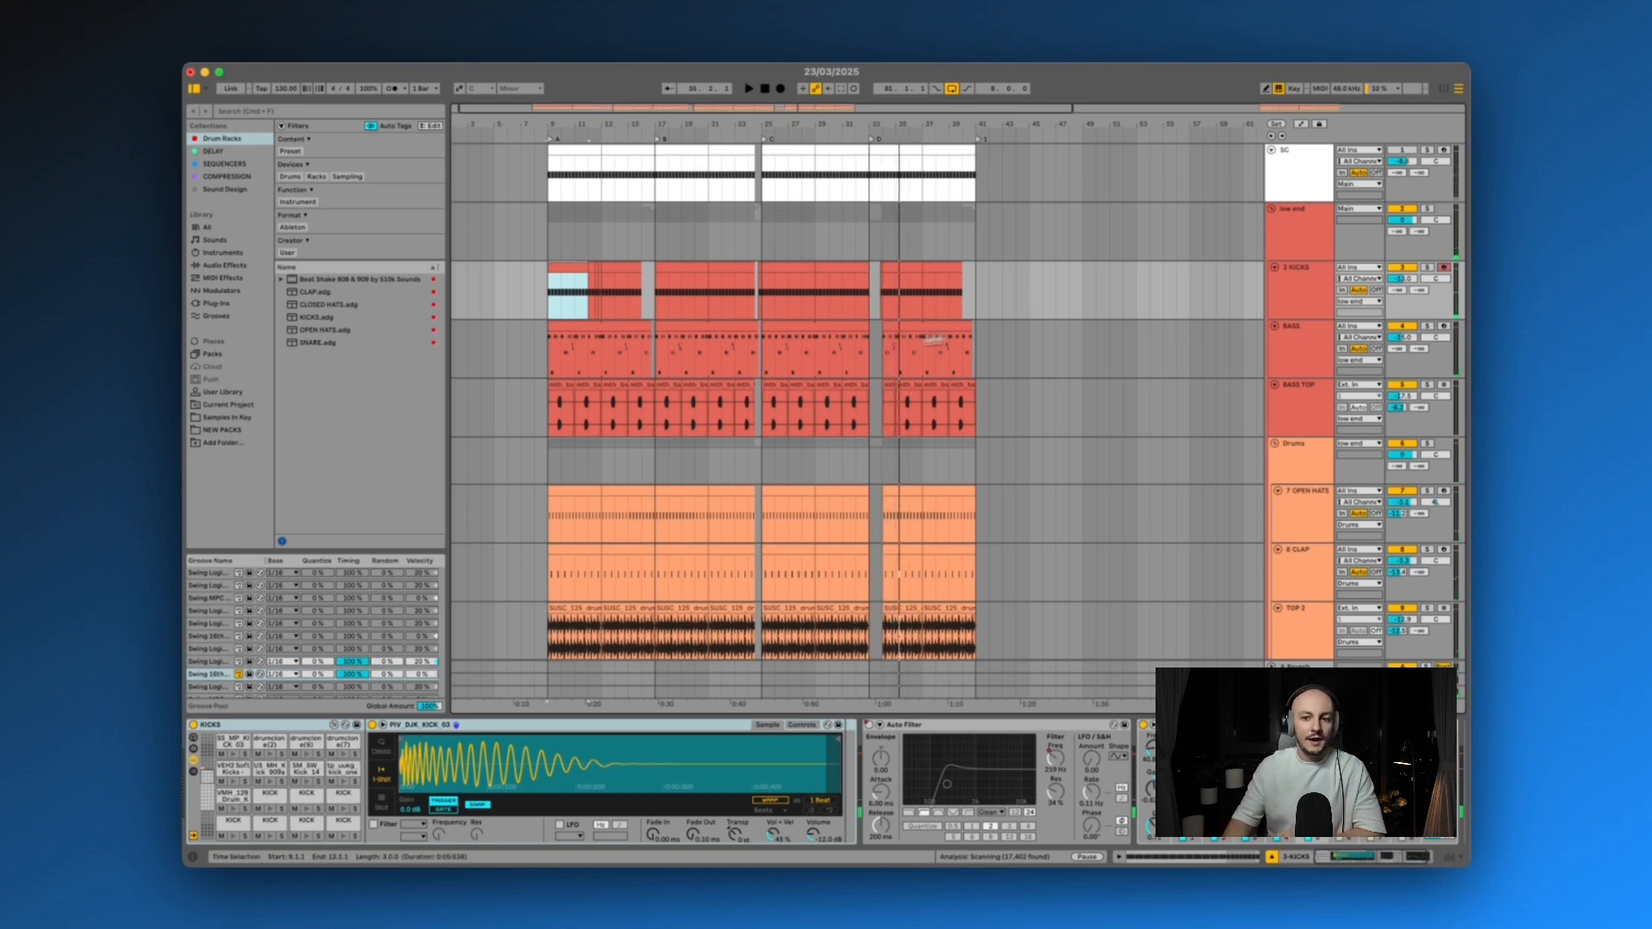
# Step: Return to the original loop and play it from its first kicks clip at bar 81
pyautogui.hscroll(15, 1018, 356)
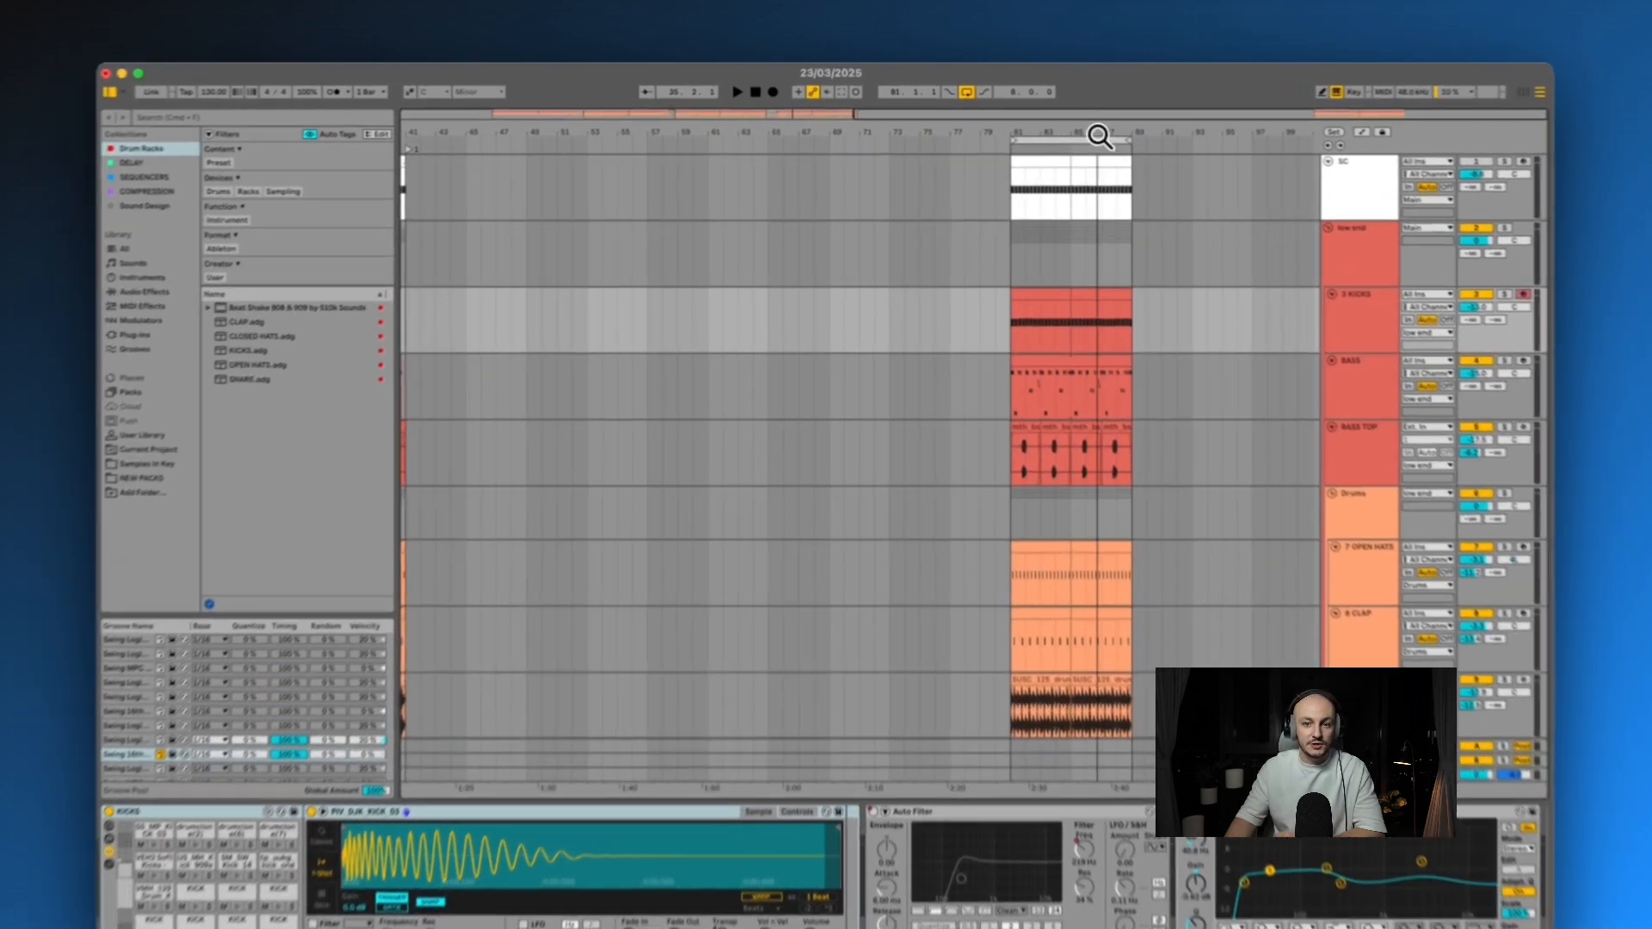
pyautogui.moveTo(1067, 127); pyautogui.dragTo(1000, 125)
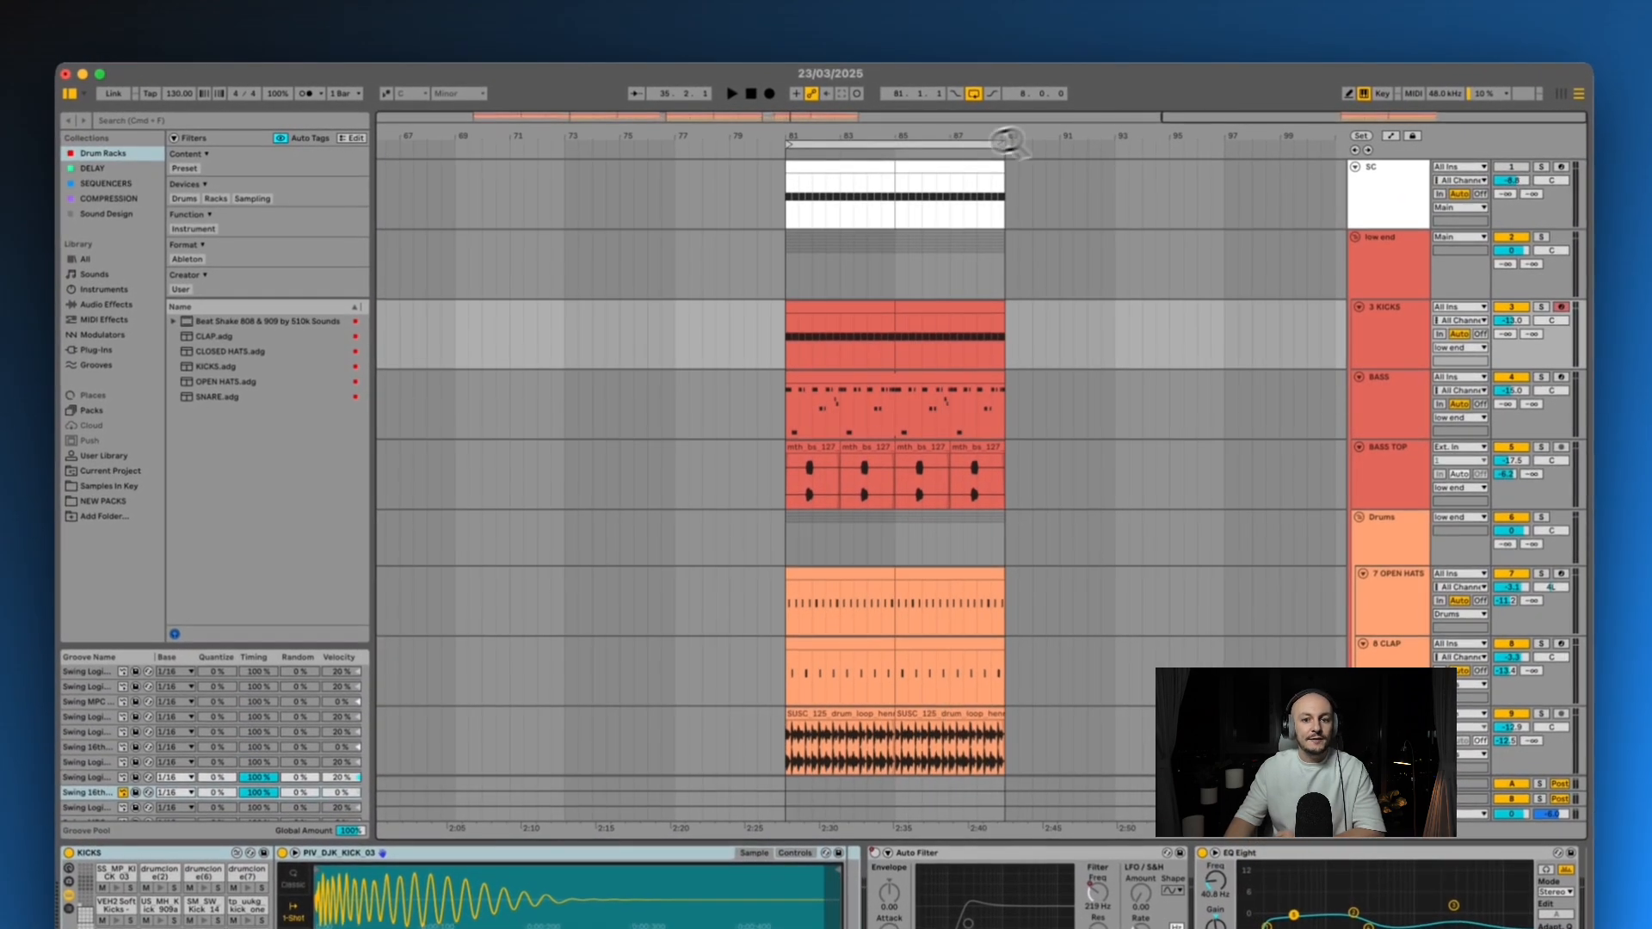
pyautogui.click(858, 309)
pyautogui.press('space')
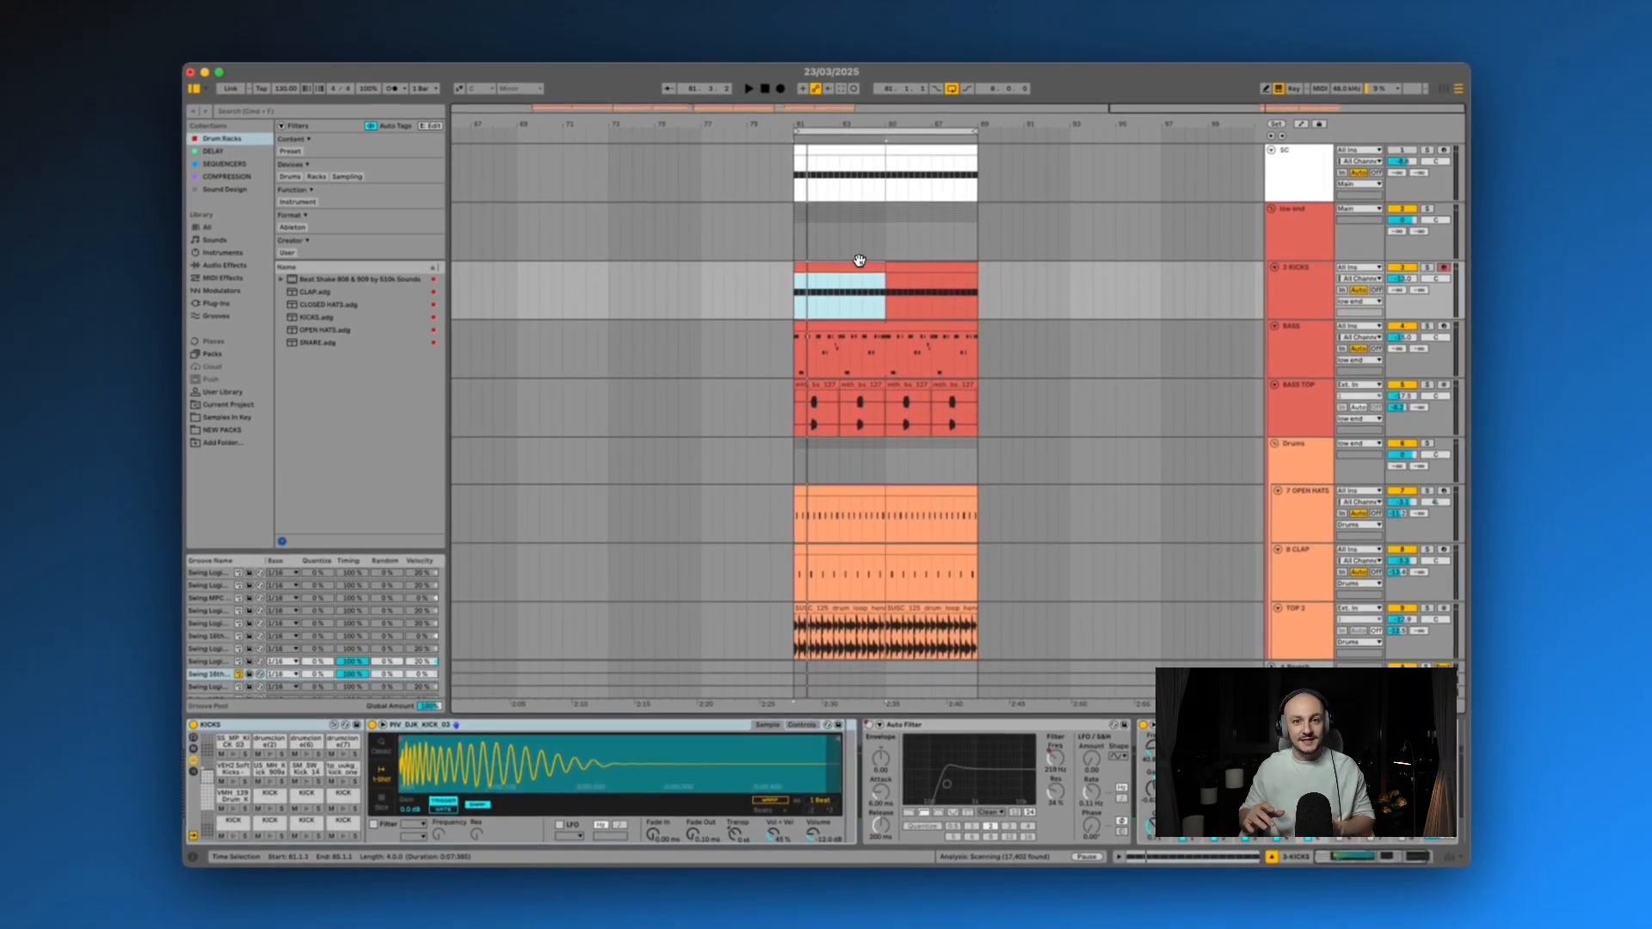
# Step: Solo the break perc track in the arranged sections
pyautogui.moveTo(645, 112); pyautogui.dragTo(778, 127)
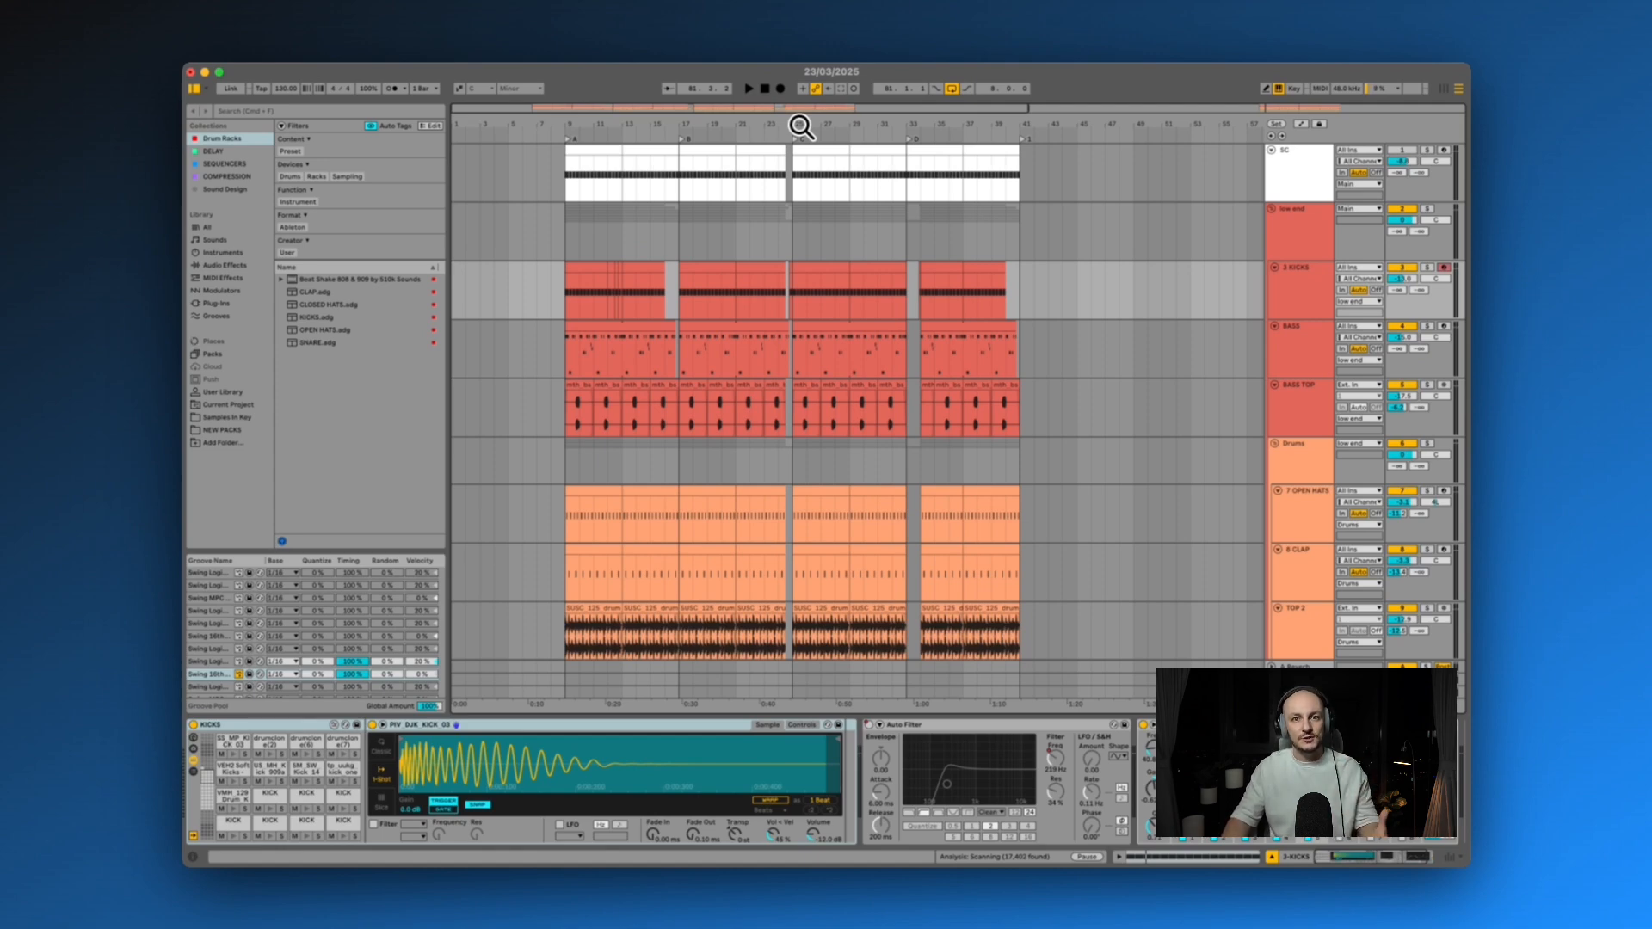
pyautogui.scroll(-8, 1182, 352)
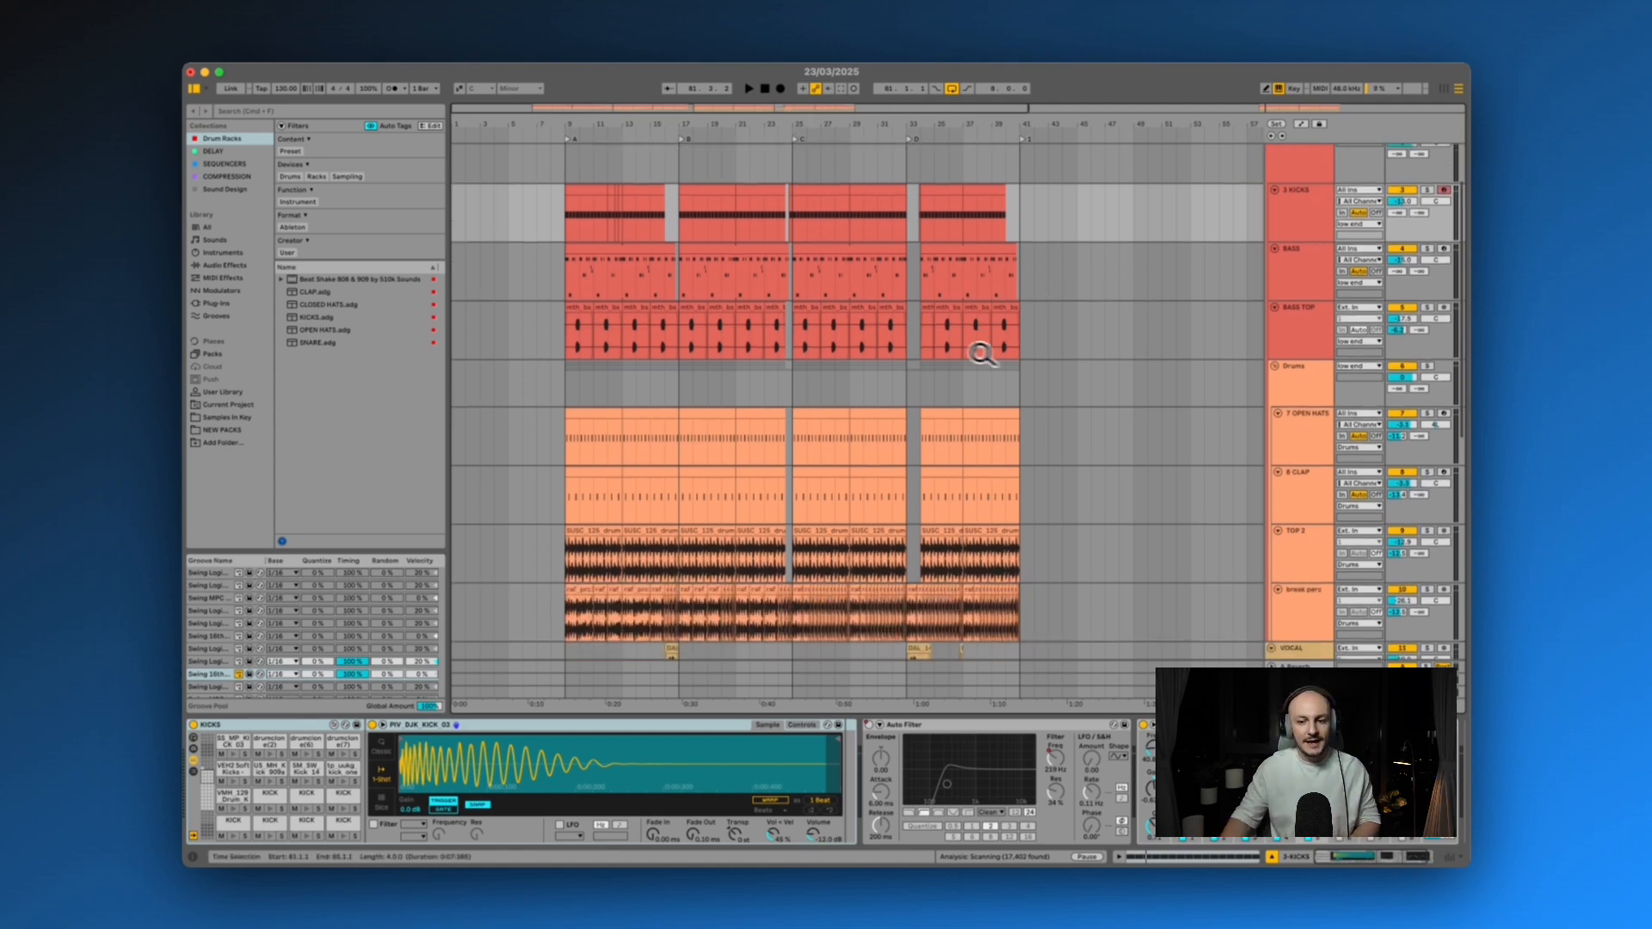
pyautogui.scroll(-3, 1300, 478)
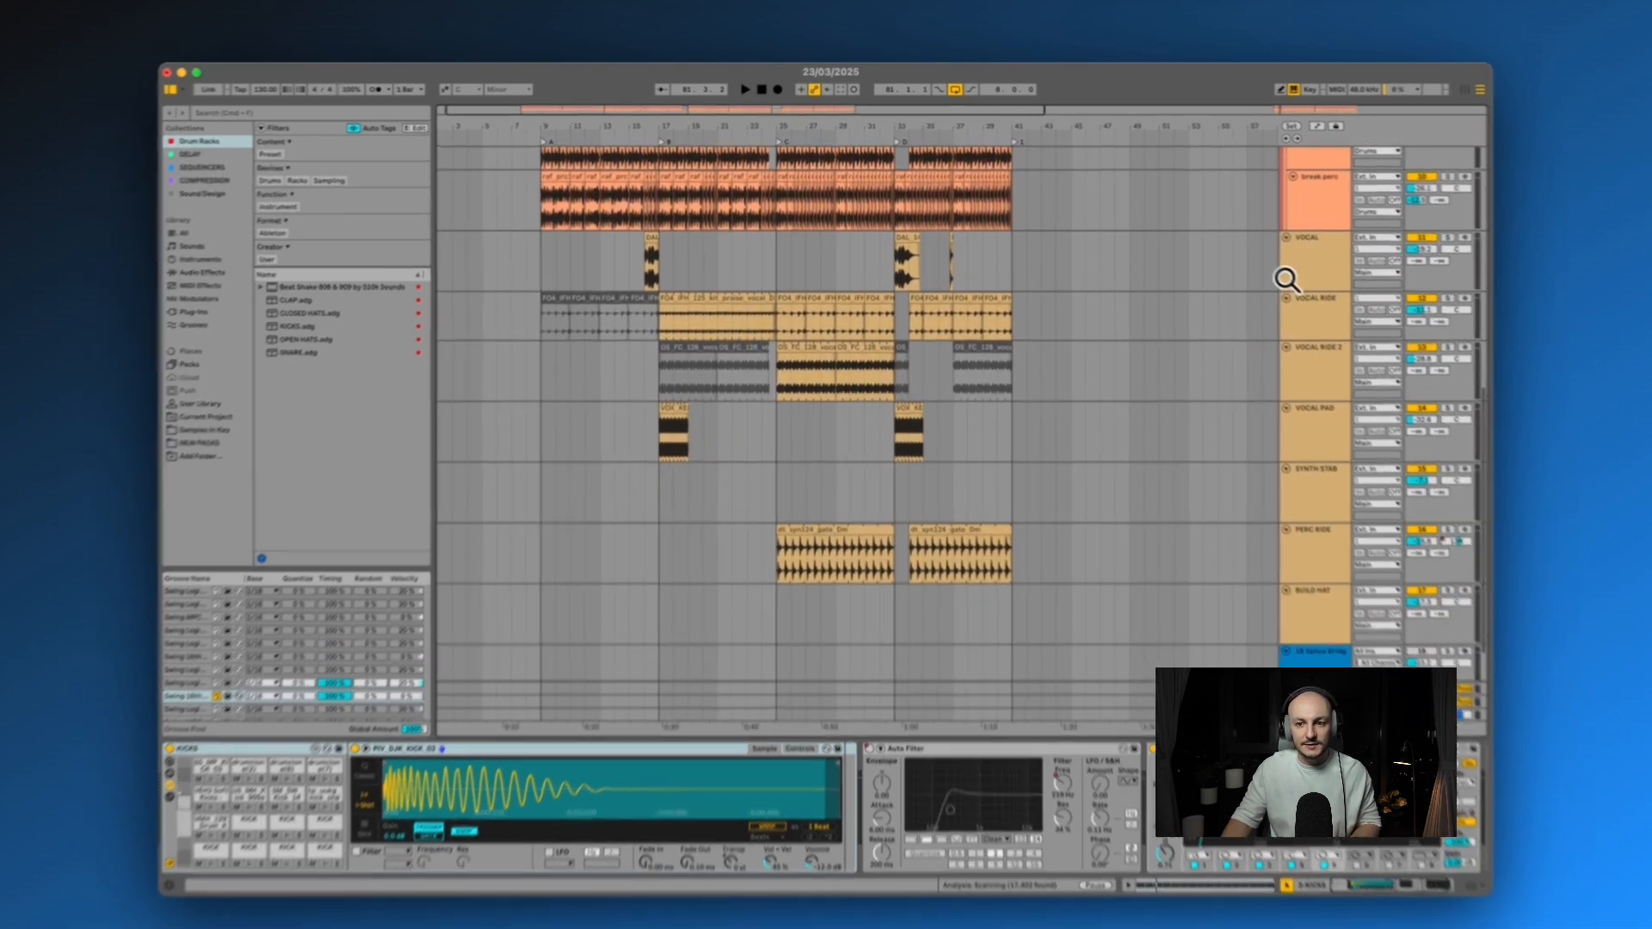
pyautogui.click(1318, 209)
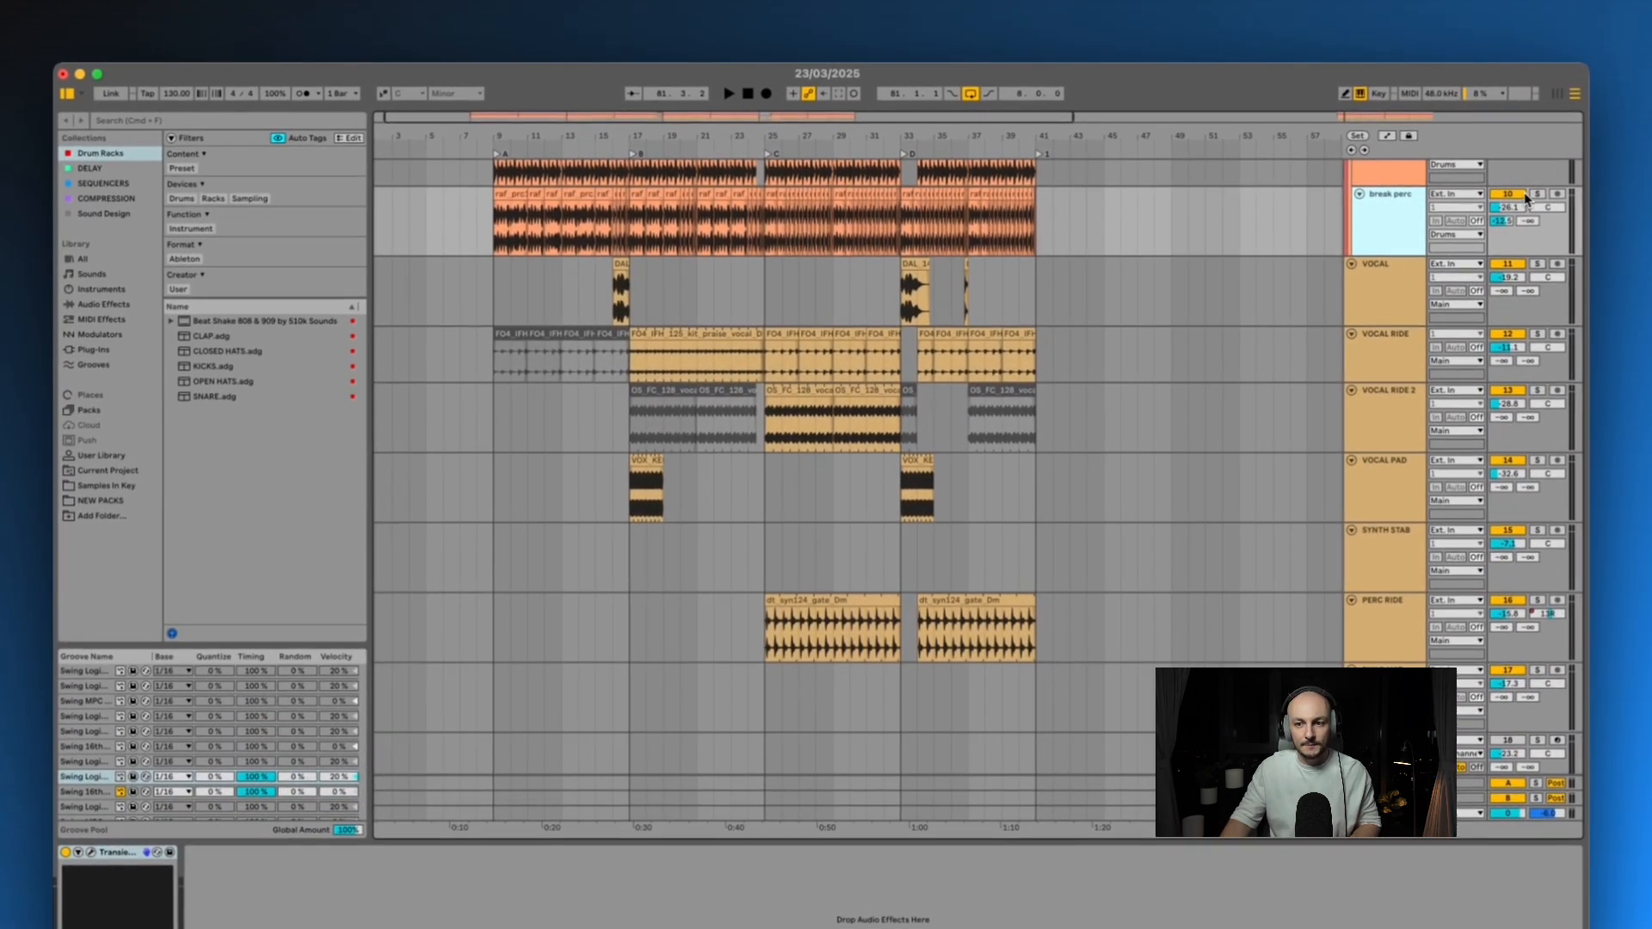
pyautogui.click(1527, 192)
# Step: Go through the break perc clips one after another, starting from the beginning of section A
pyautogui.click(510, 190)
pyautogui.moveTo(517, 136); pyautogui.dragTo(572, 140)
pyautogui.hscroll(1, 611, 193)
pyautogui.click(682, 190)
pyautogui.click(745, 190)
pyautogui.click(833, 190)
pyautogui.click(920, 190)
pyautogui.click(977, 190)
pyautogui.click(991, 191)
pyautogui.click(1007, 190)
pyautogui.click(1026, 191)
# Step: Check the cut-up break perc slices in section B, between bars 17 and 21
pyautogui.moveTo(1026, 136); pyautogui.dragTo(1028, 132)
pyautogui.click(776, 190)
pyautogui.click(838, 190)
pyautogui.click(890, 191)
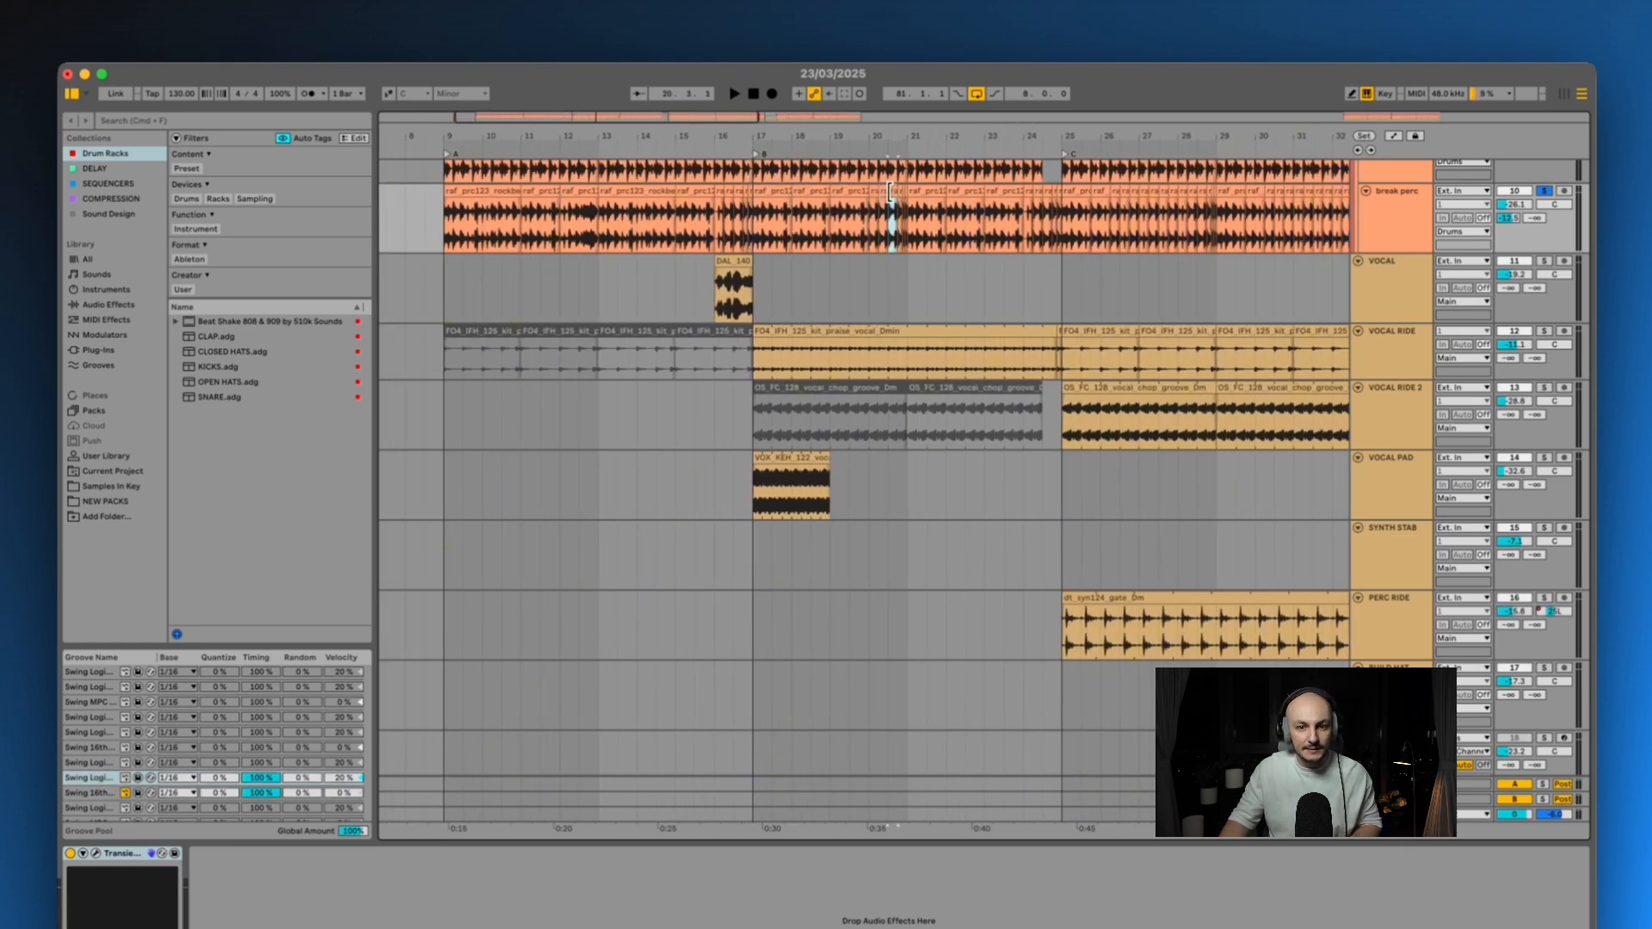
pyautogui.moveTo(913, 135); pyautogui.dragTo(979, 139)
pyautogui.click(808, 187)
# Step: Compare the arranged percussion and vocal tracks with the original loop at bar 81
pyautogui.scroll(5, 945, 281)
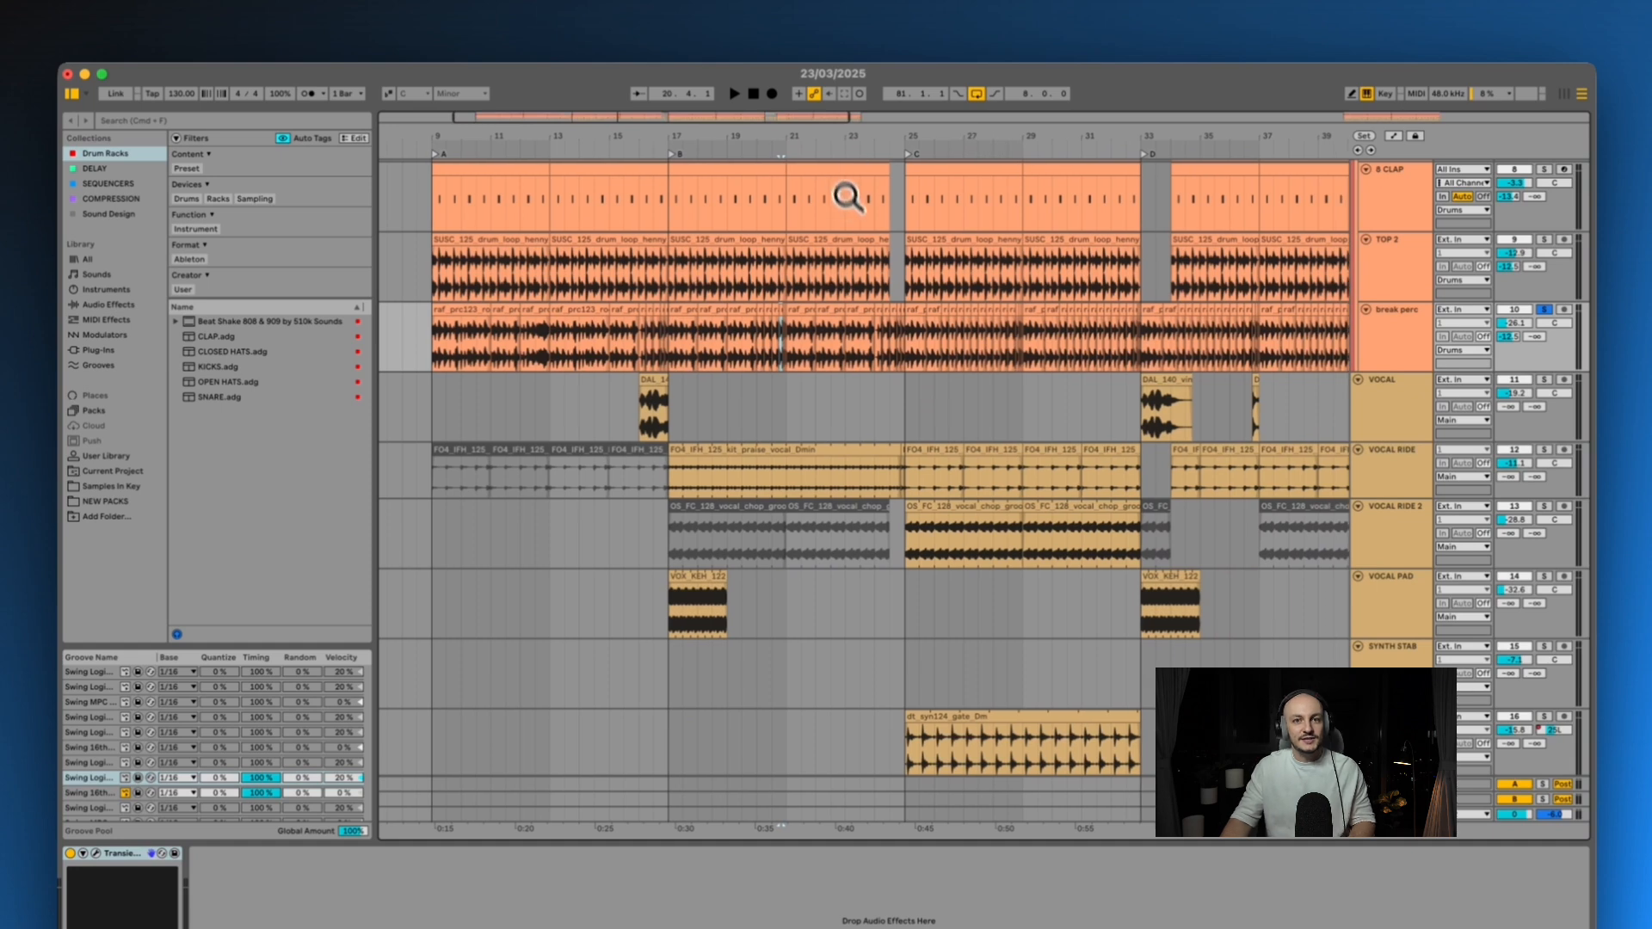
pyautogui.scroll(-3, 856, 216)
pyautogui.hscroll(5, 817, 286)
pyautogui.hscroll(15, 817, 286)
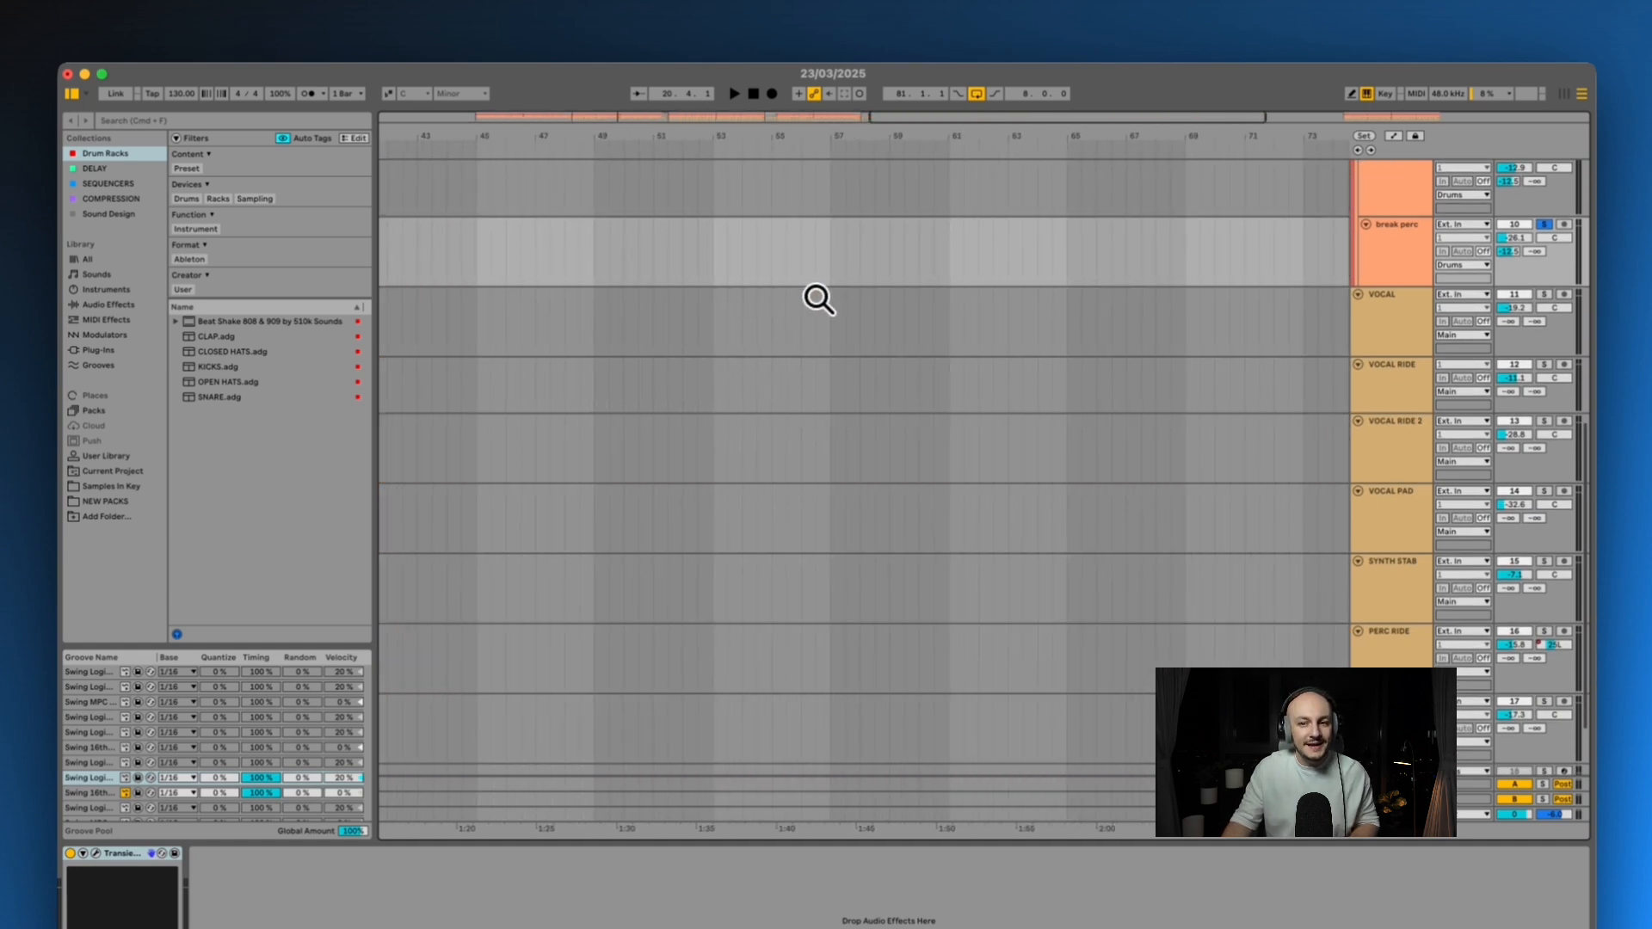
pyautogui.scroll(2, 887, 356)
pyautogui.scroll(4, 888, 356)
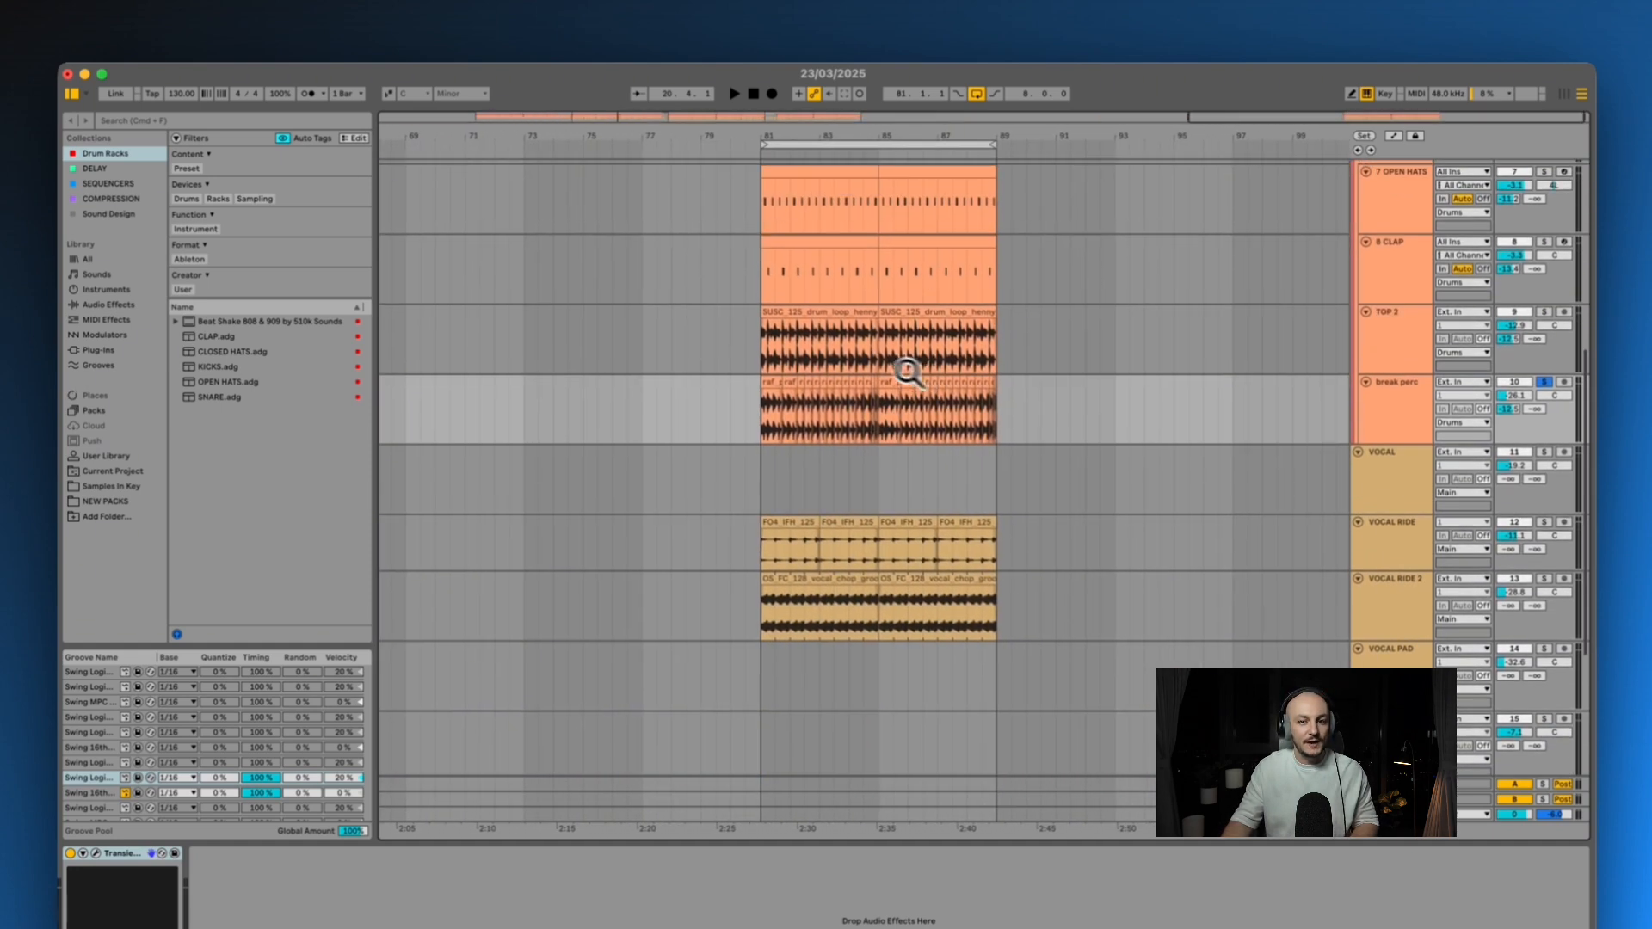
pyautogui.hscroll(-12, 698, 205)
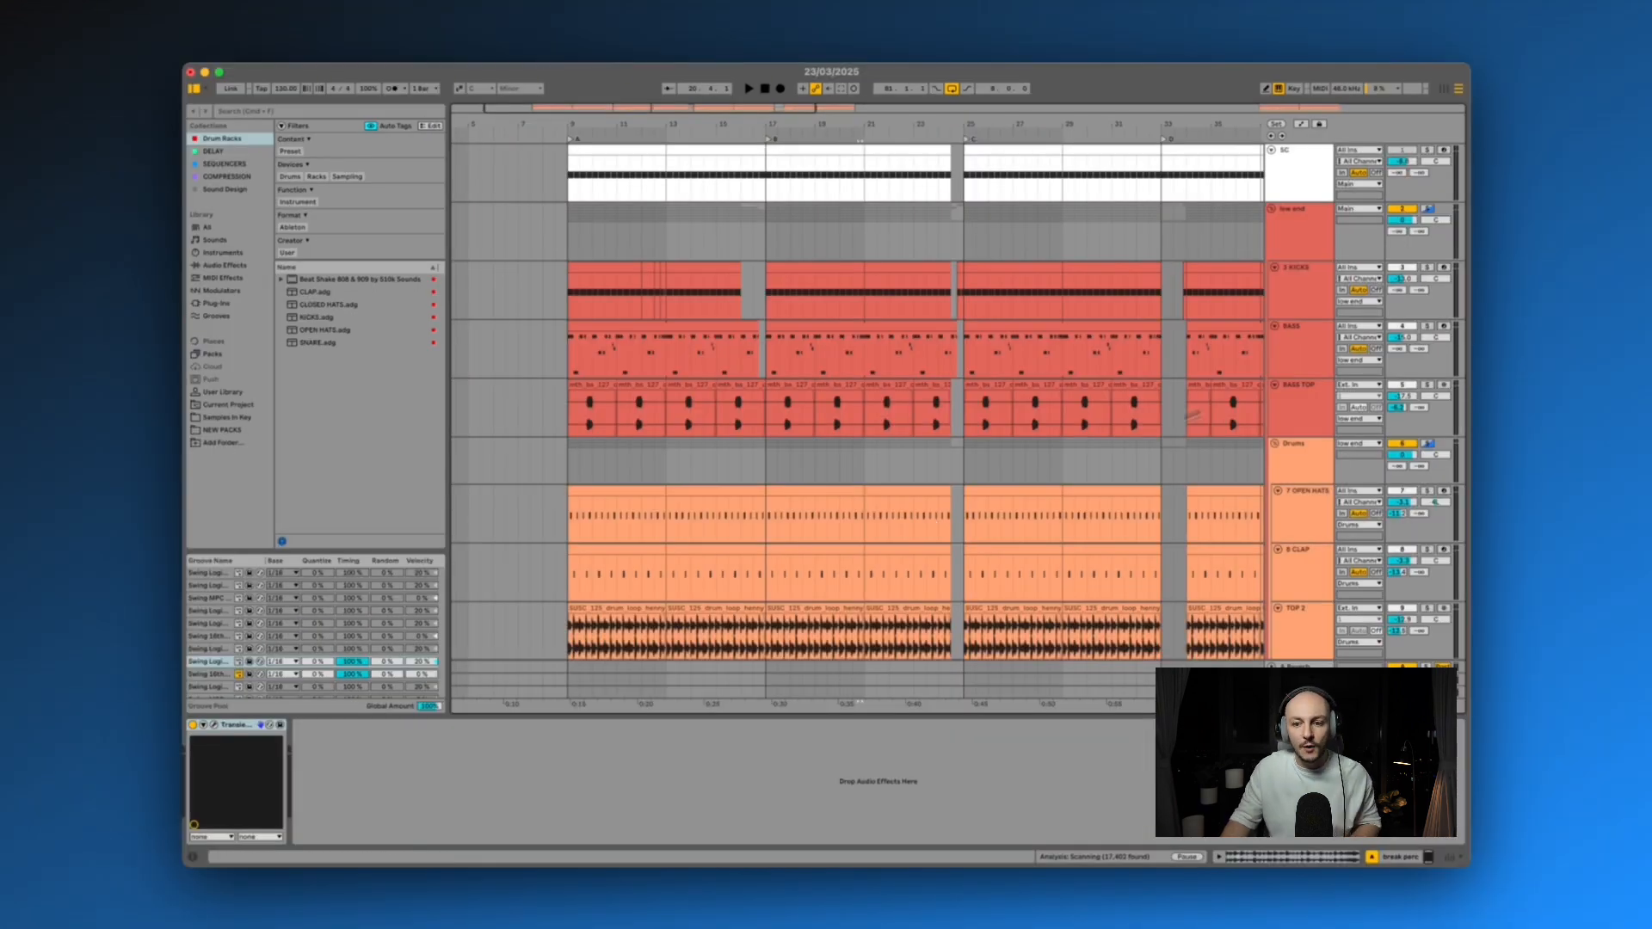
# Step: Show the automation of Serum's Fil Cutoff parameter on the BASS track
pyautogui.click(1326, 362)
pyautogui.scroll(5, 678, 129)
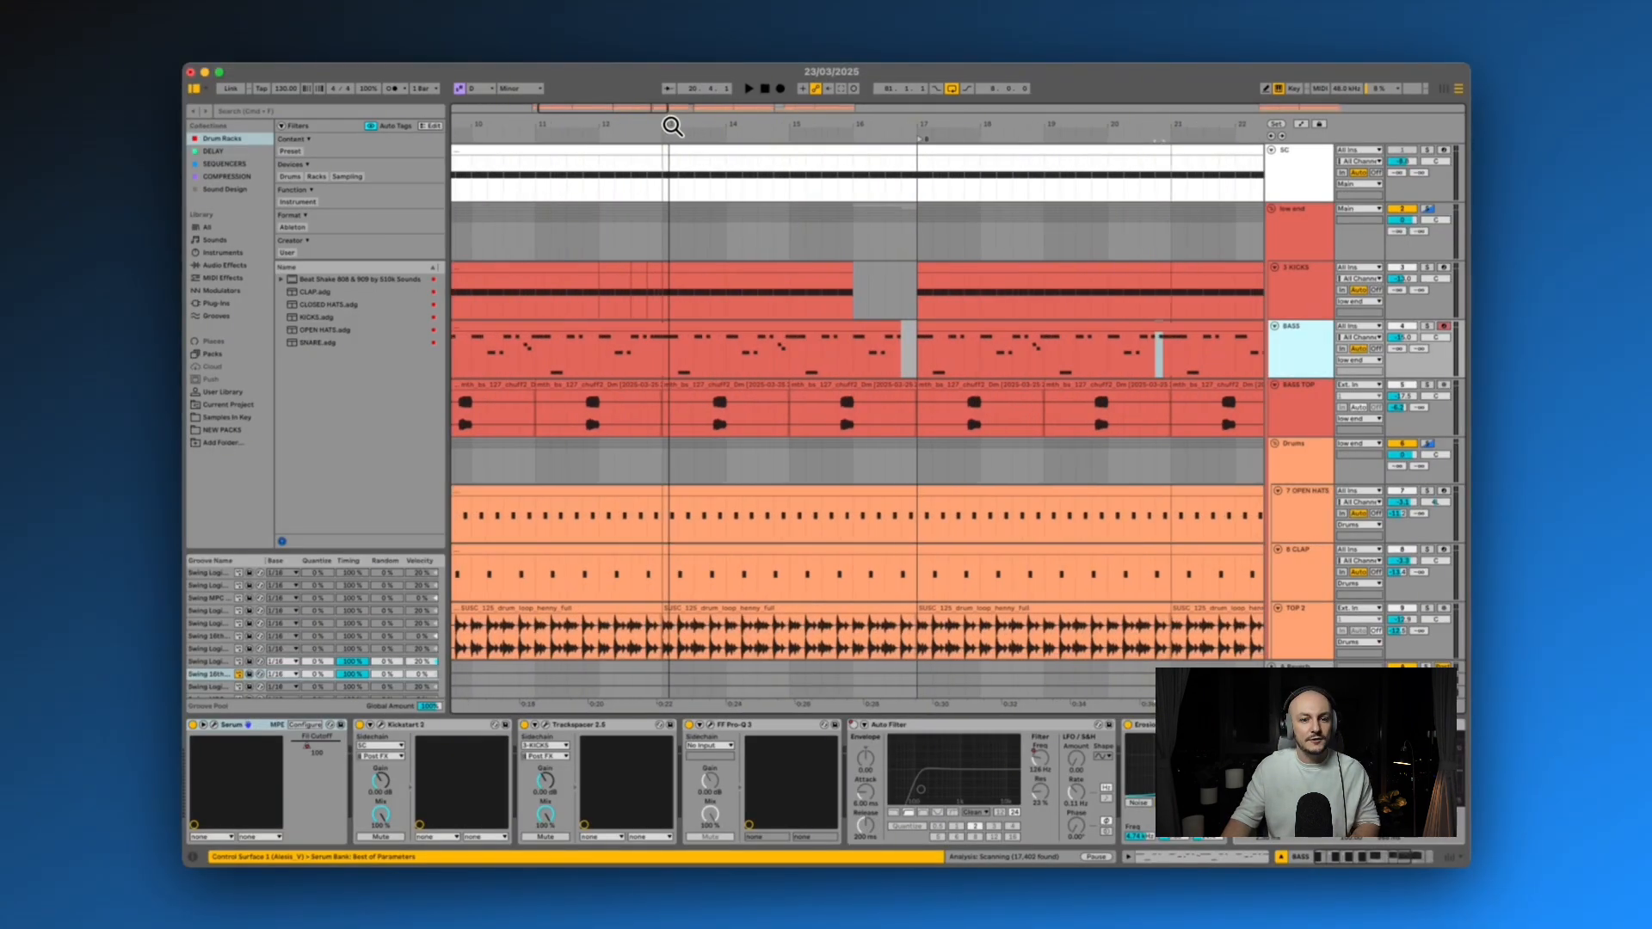
pyautogui.click(725, 332)
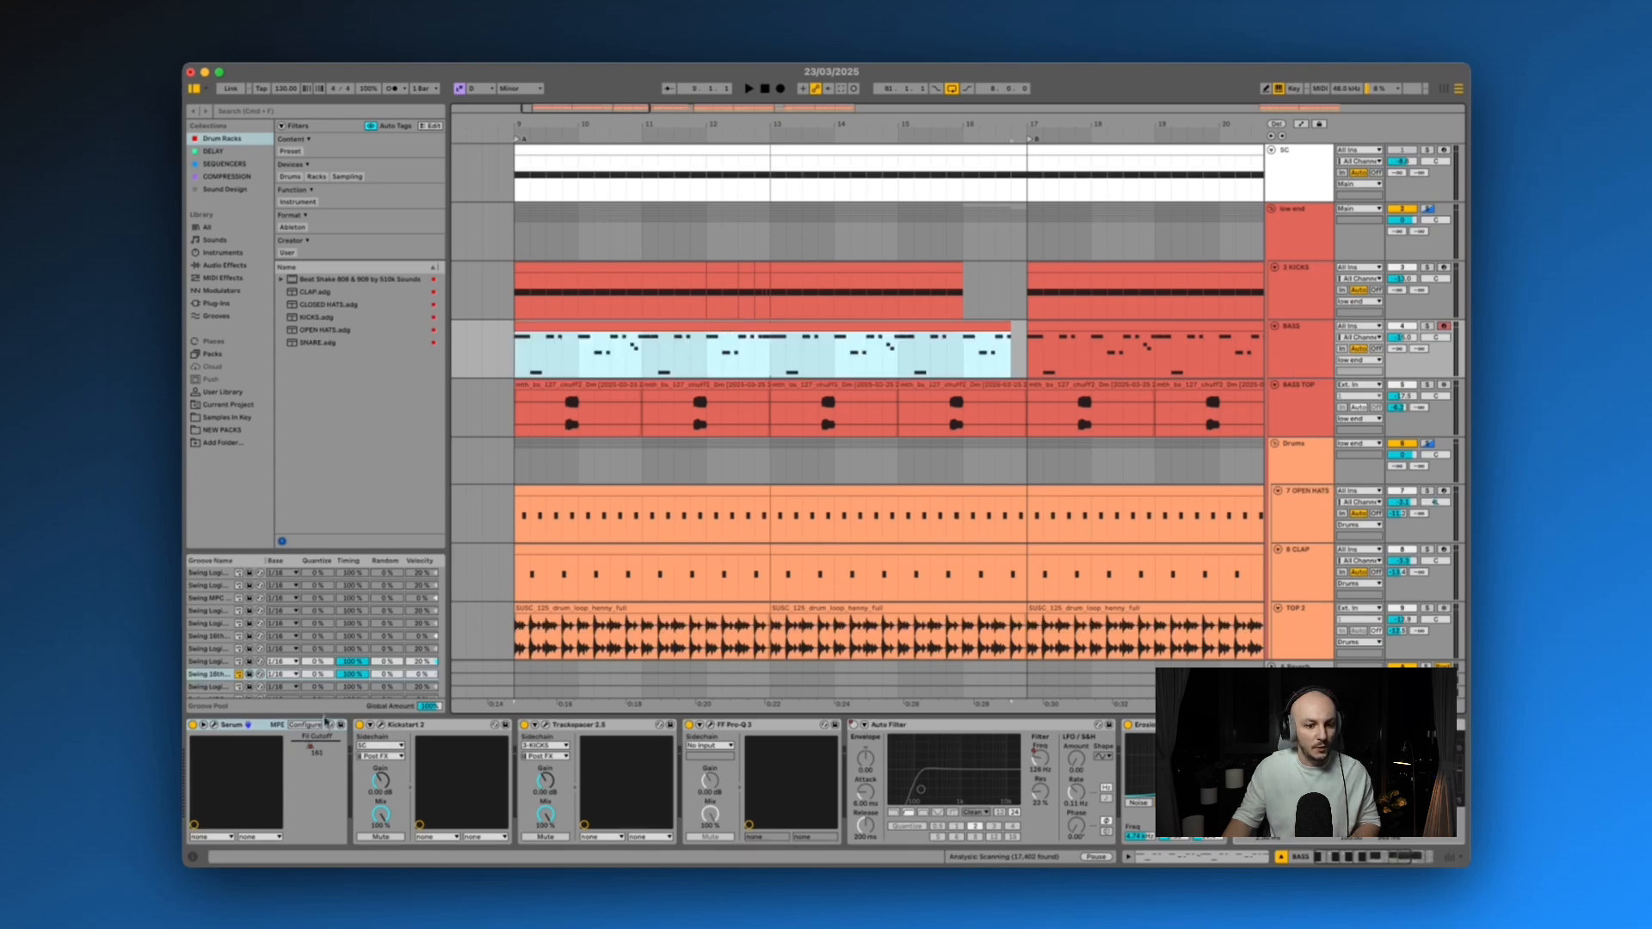
pyautogui.click(313, 749)
pyautogui.rightClick(313, 751)
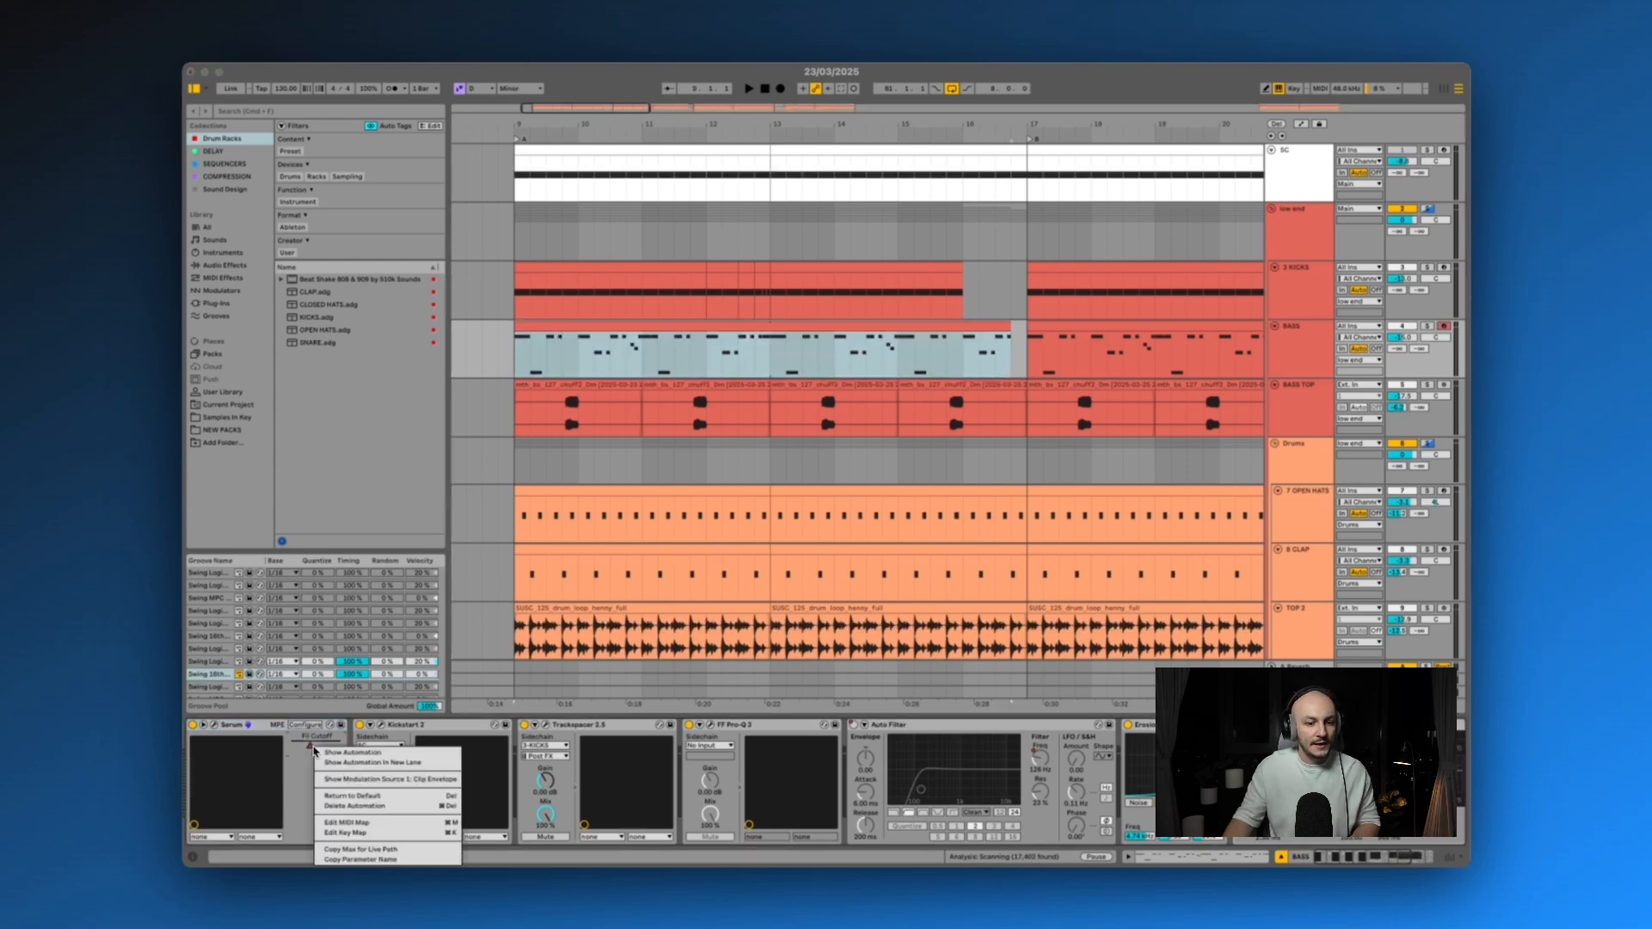
pyautogui.click(327, 755)
# Step: Play the bass cutoff rise from bar 32 into the break at the start of section D
pyautogui.moveTo(979, 128); pyautogui.dragTo(944, 124)
pyautogui.moveTo(825, 134); pyautogui.dragTo(825, 130)
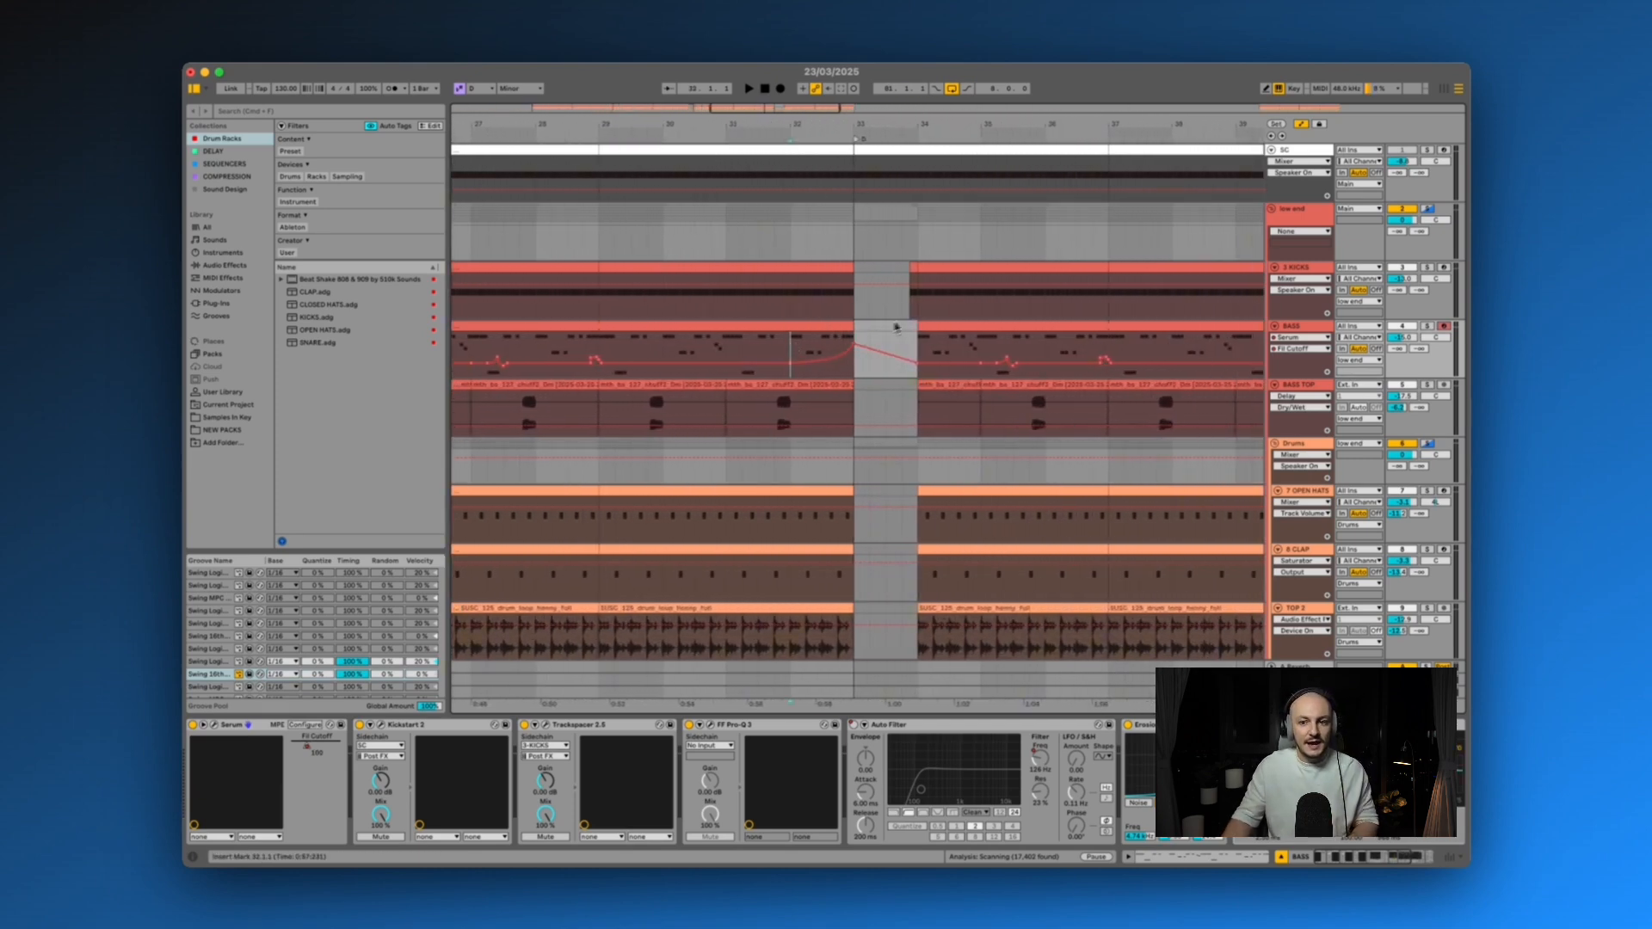
pyautogui.press('space')
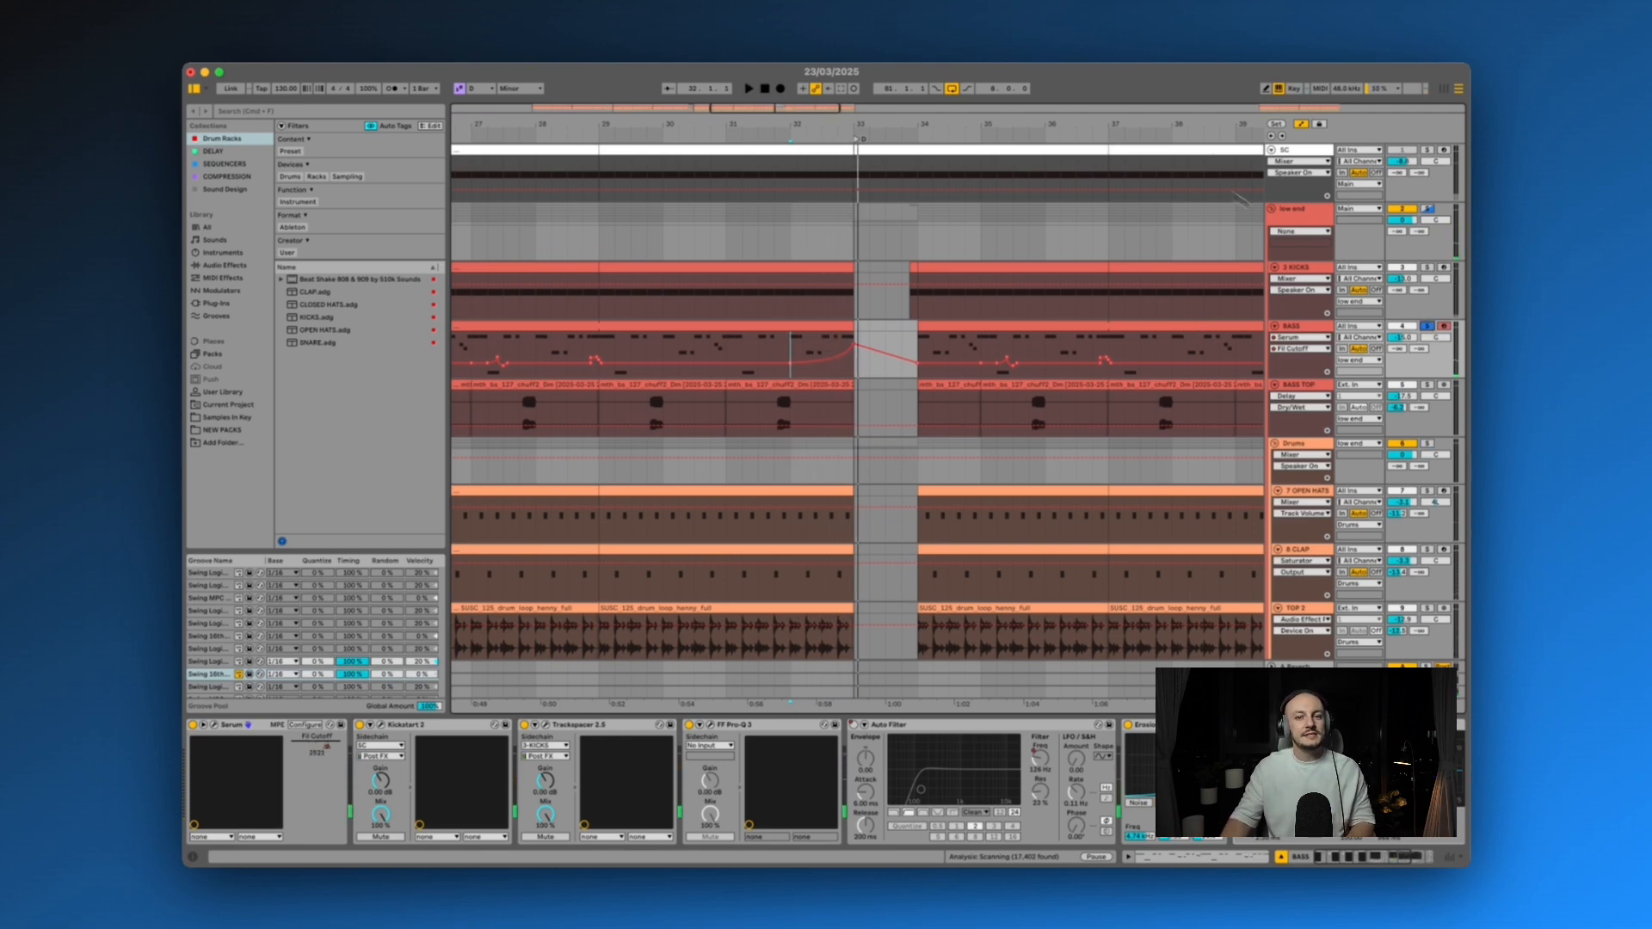
# Step: Play the soloed bass with its cutoff automation from bar 9, and again from just after bar 11
pyautogui.moveTo(784, 126); pyautogui.dragTo(751, 126)
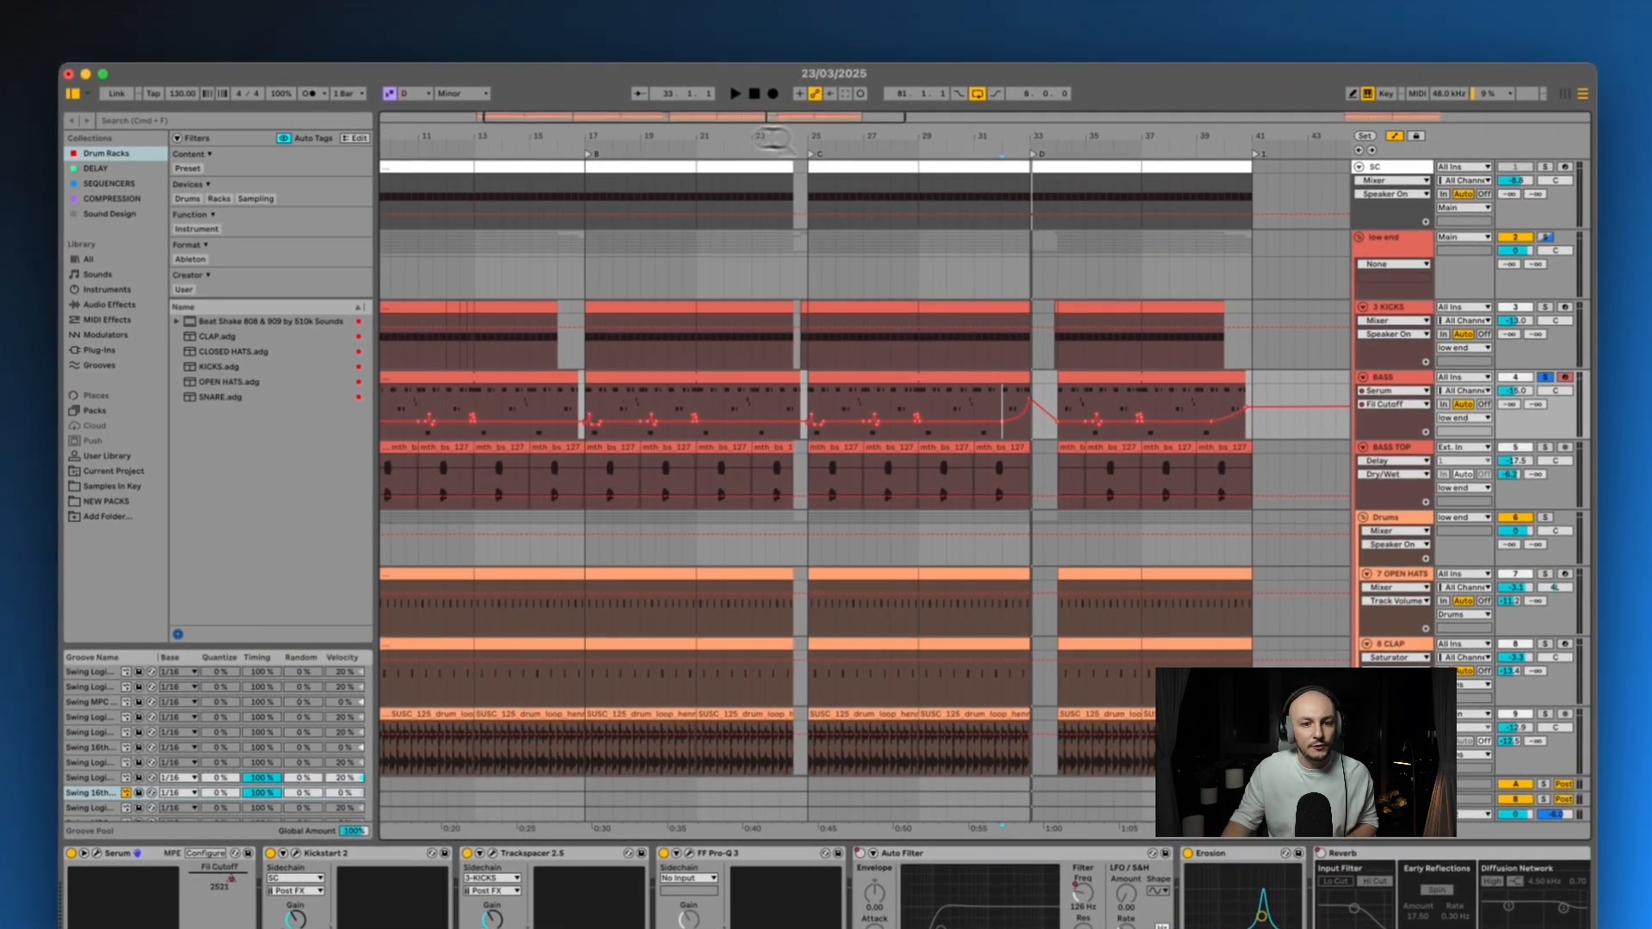
pyautogui.moveTo(506, 140); pyautogui.dragTo(515, 140)
pyautogui.moveTo(644, 135); pyautogui.dragTo(640, 138)
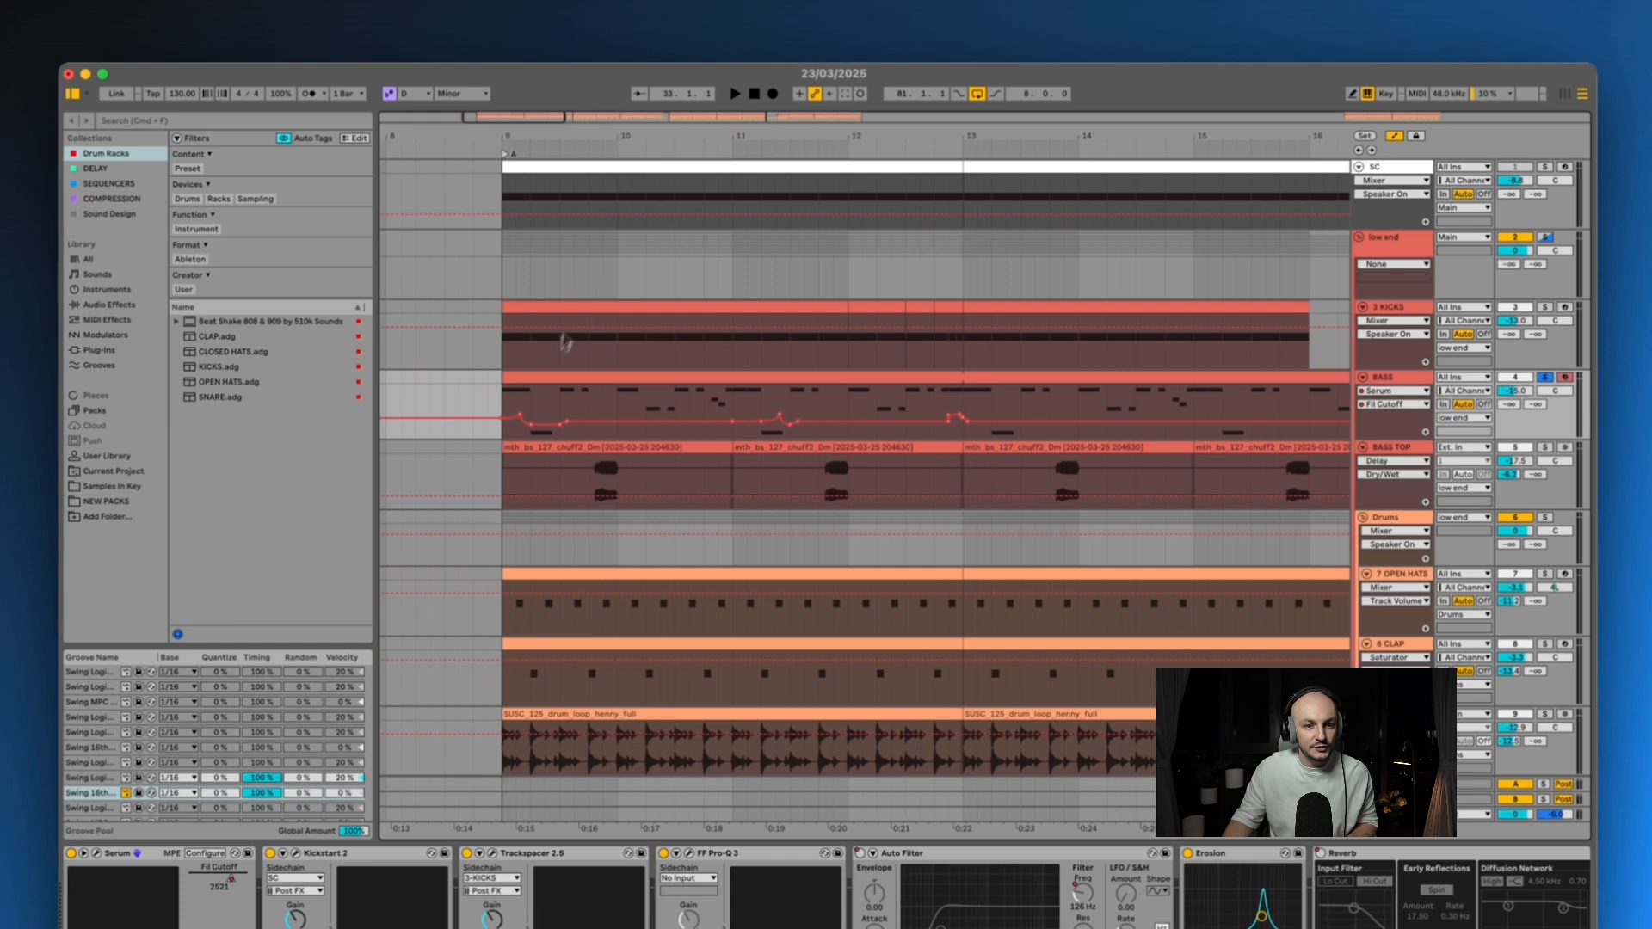
pyautogui.click(547, 375)
pyautogui.click(509, 398)
pyautogui.press('space')
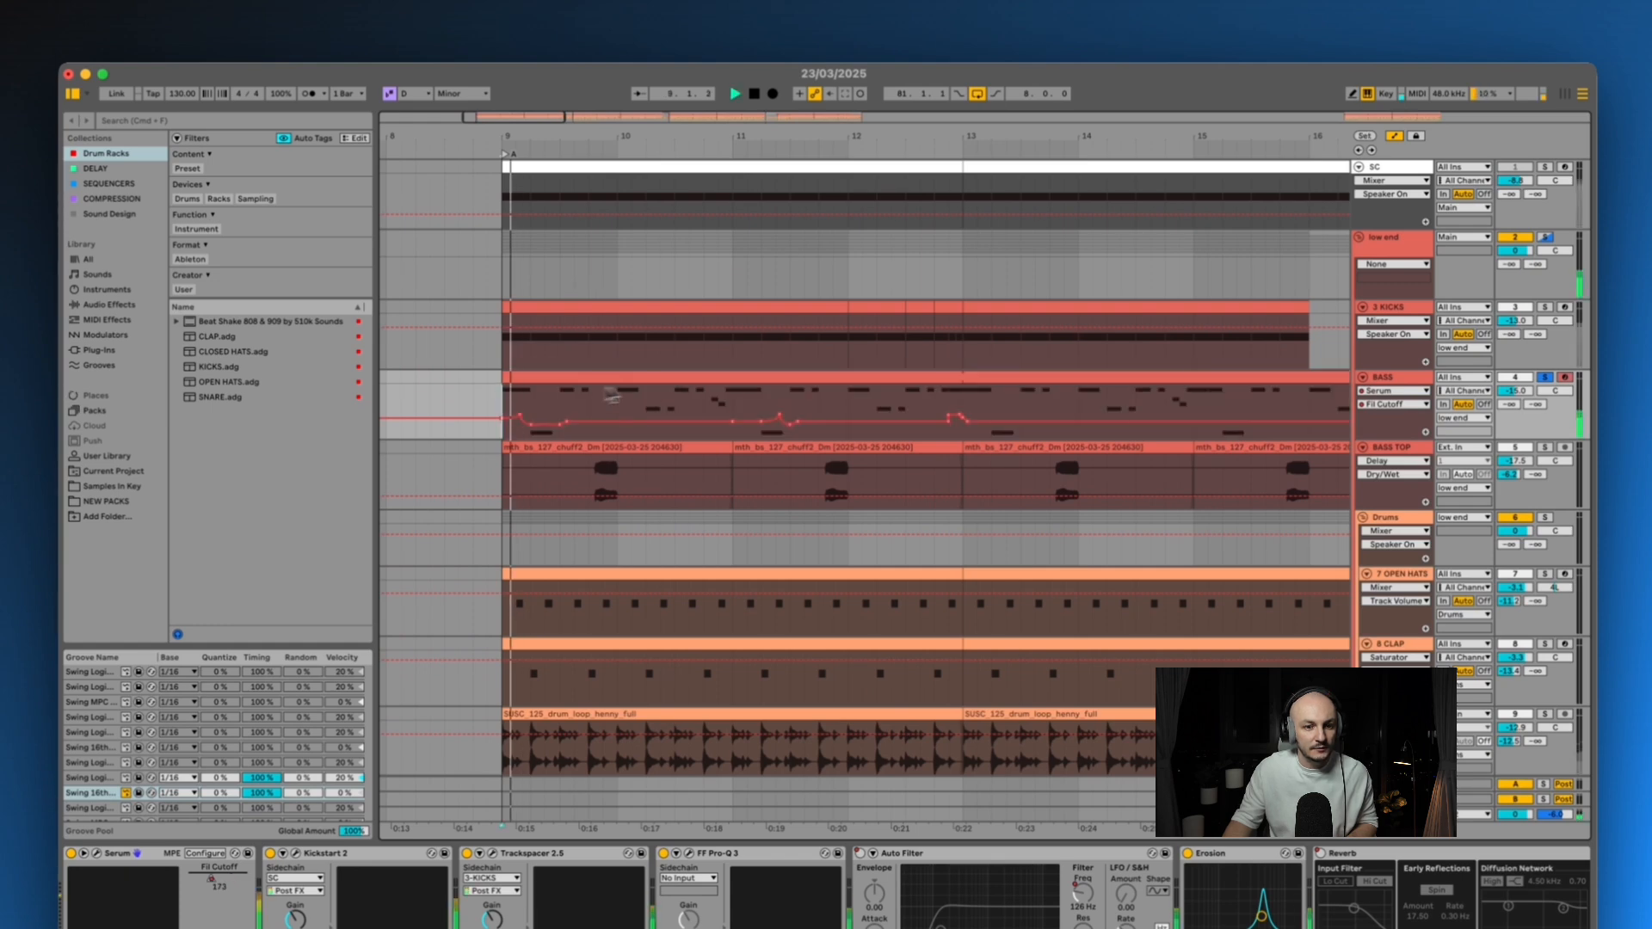
pyautogui.click(762, 404)
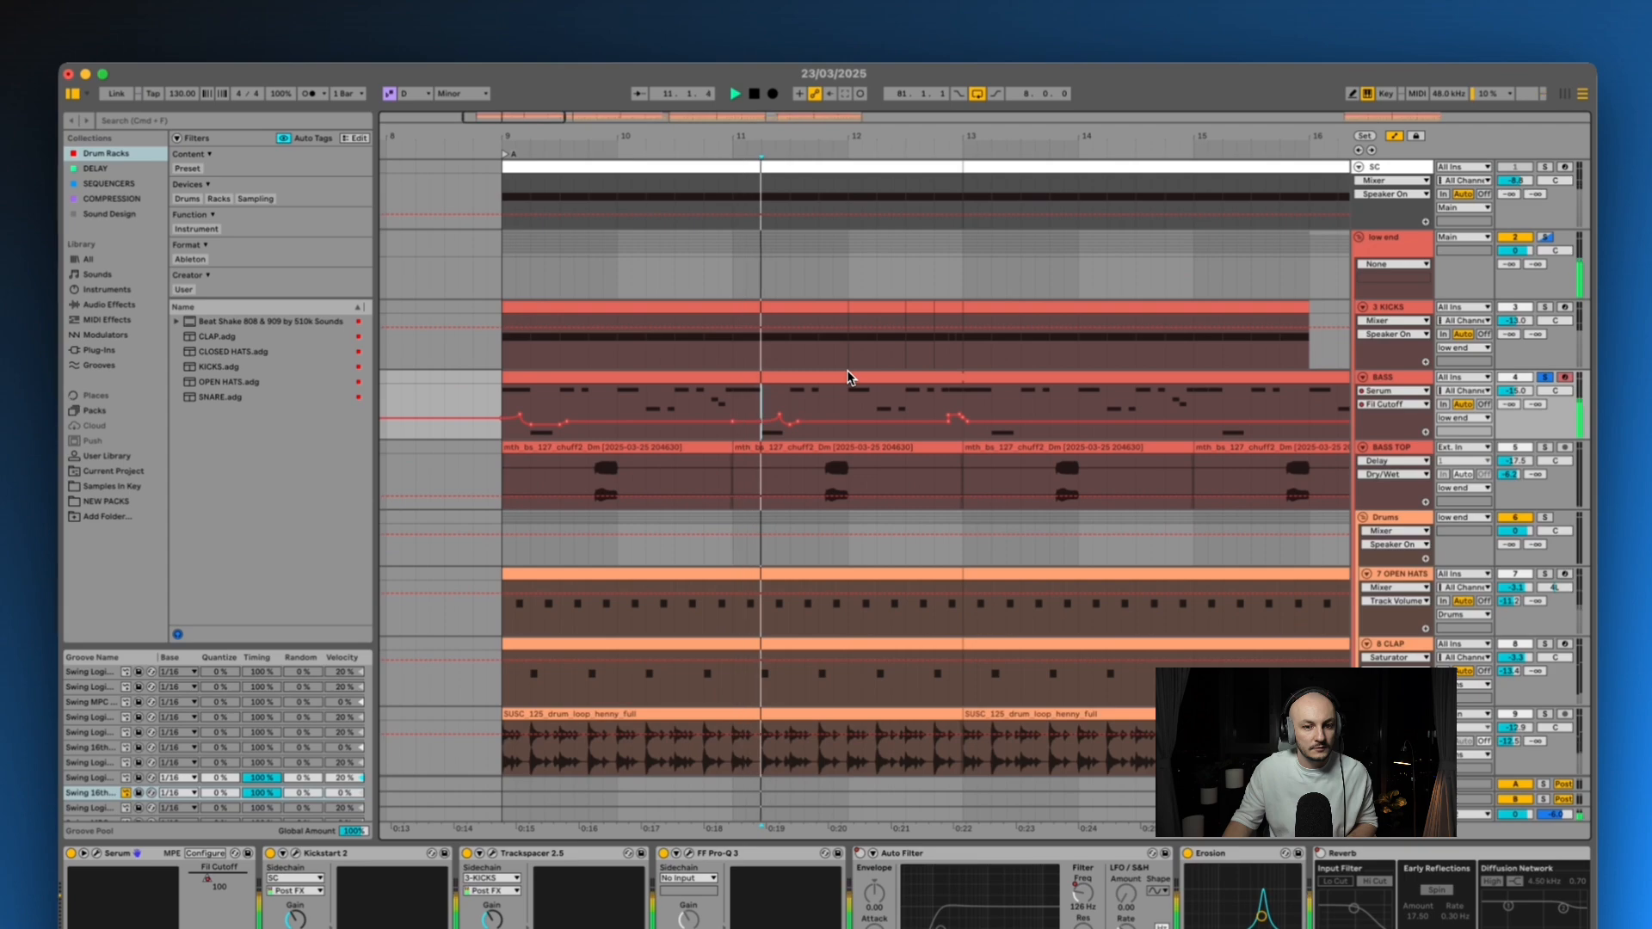
pyautogui.press('space')
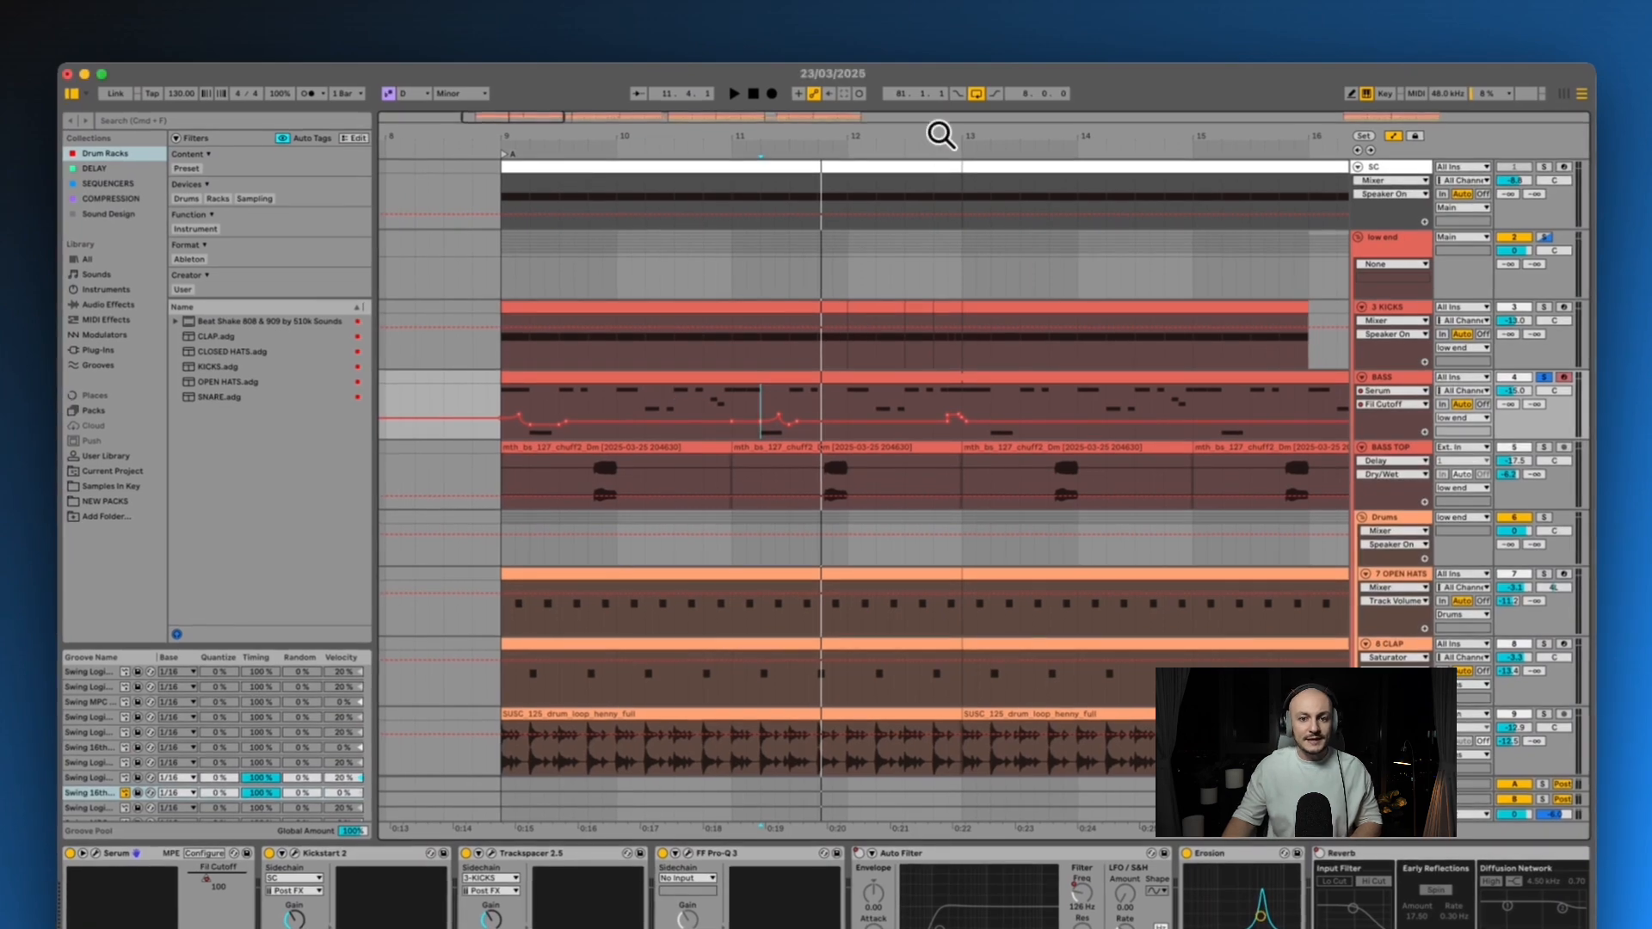
# Step: Take the BASS track out of solo
pyautogui.moveTo(940, 134); pyautogui.dragTo(934, 132)
pyautogui.moveTo(633, 134); pyautogui.dragTo(634, 135)
pyautogui.moveTo(839, 139); pyautogui.dragTo(781, 137)
pyautogui.click(1537, 379)
pyautogui.click(714, 155)
# Step: Select the first two bars of section D, from bar 33, across the tracks from low end to 8 CLAP
pyautogui.moveTo(784, 127); pyautogui.dragTo(787, 168)
pyautogui.moveTo(728, 118); pyautogui.dragTo(891, 126)
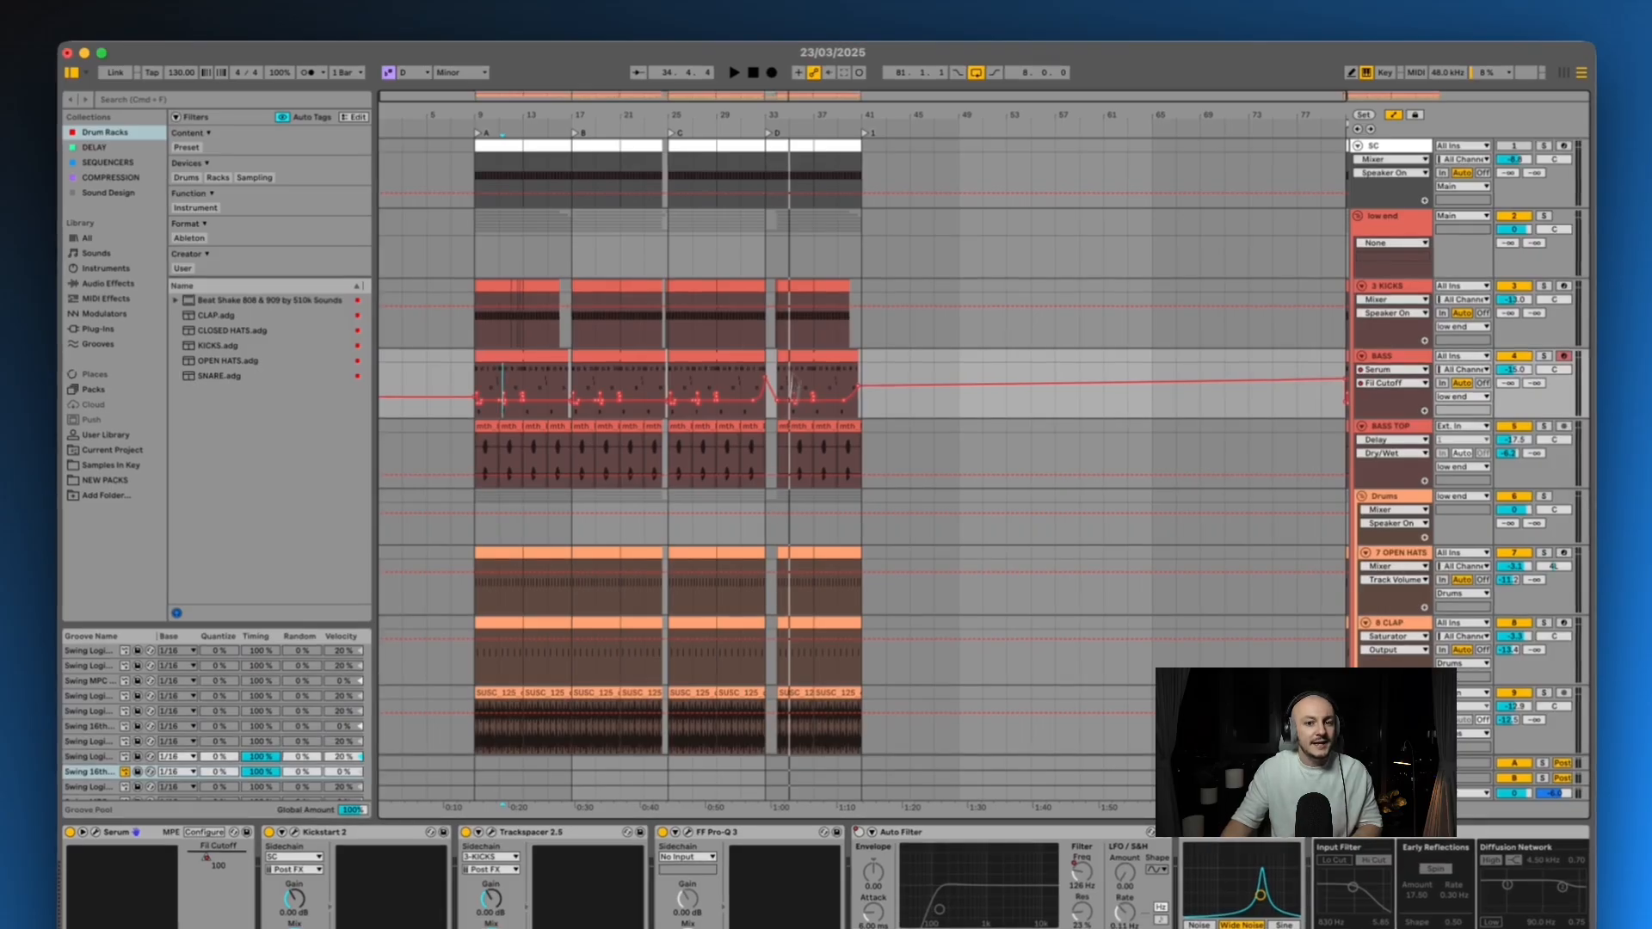
pyautogui.moveTo(772, 221); pyautogui.dragTo(795, 628)
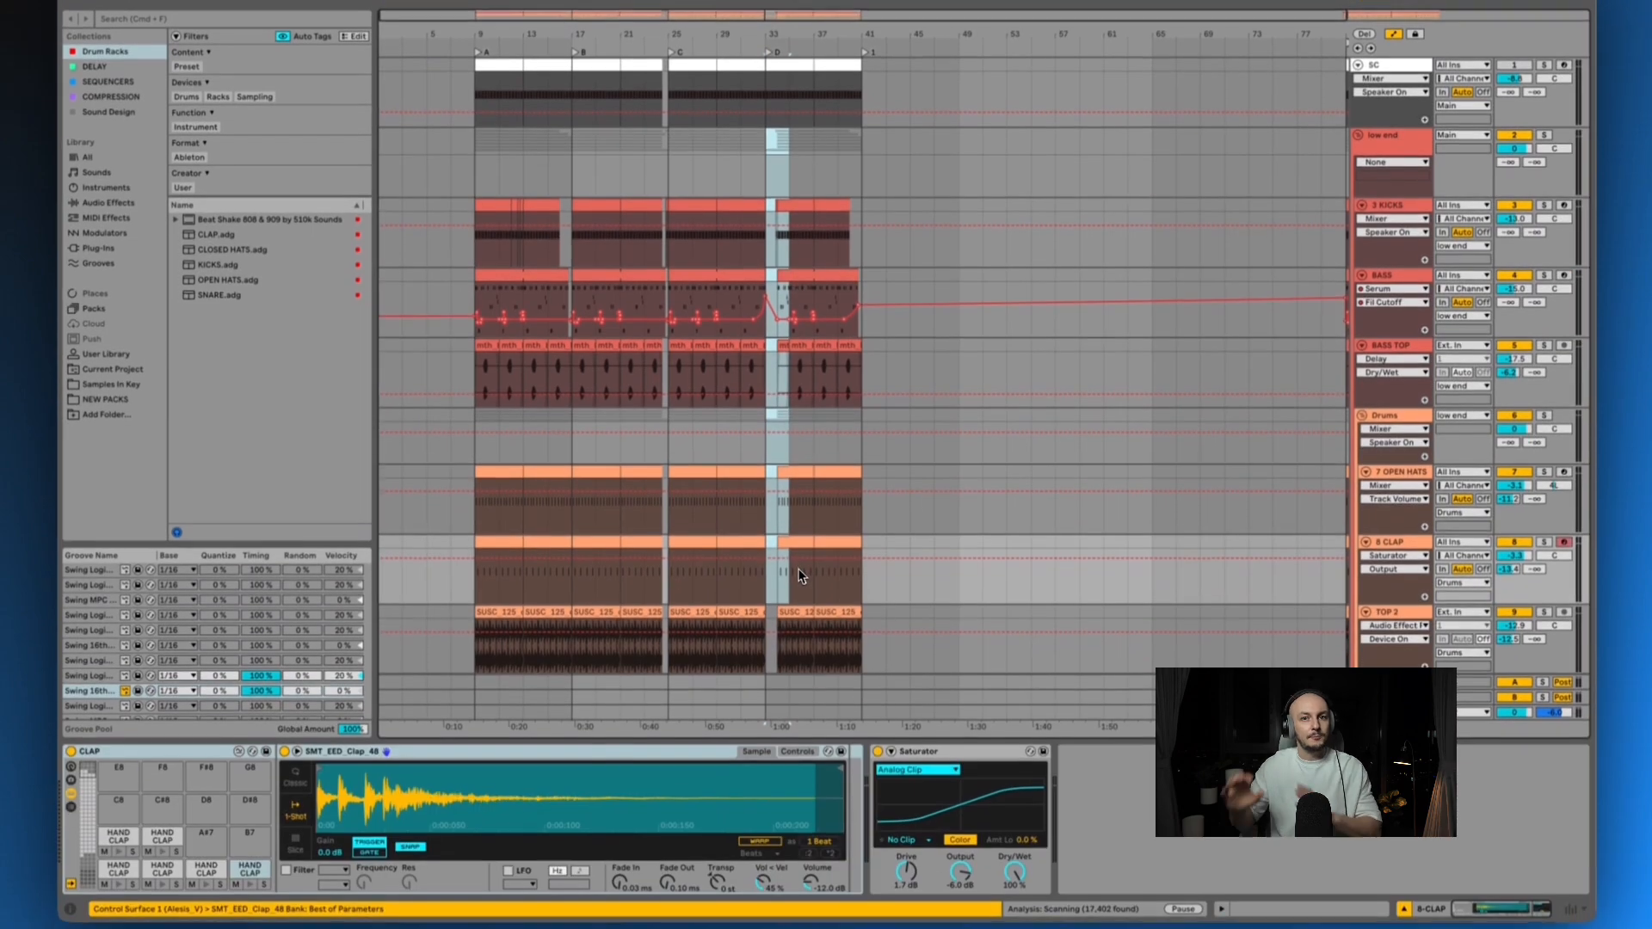